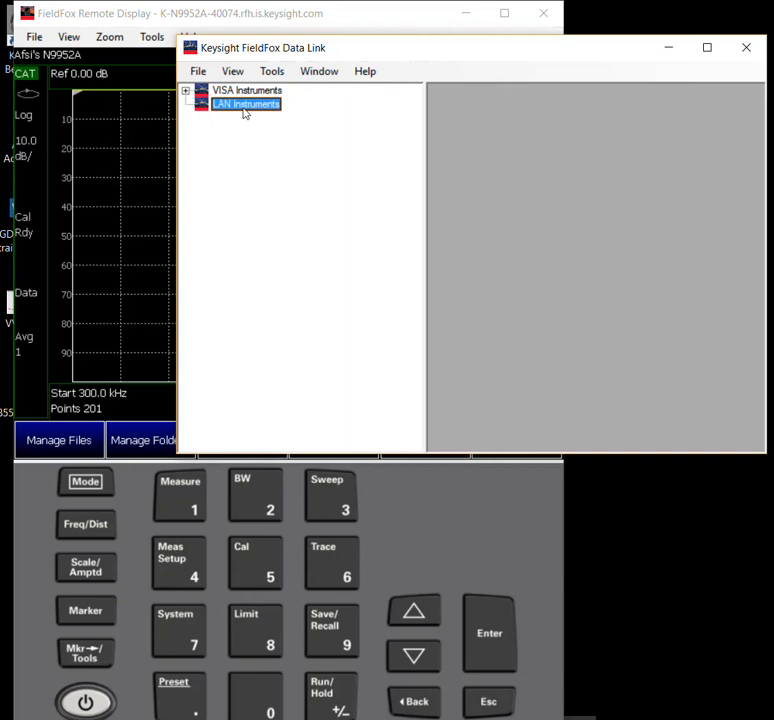
Add the N9952A analyzer at IP 10.113.38.203 under LAN Instruments with the IDN? query enabled.
click(302, 121)
text(10.113.38.203)
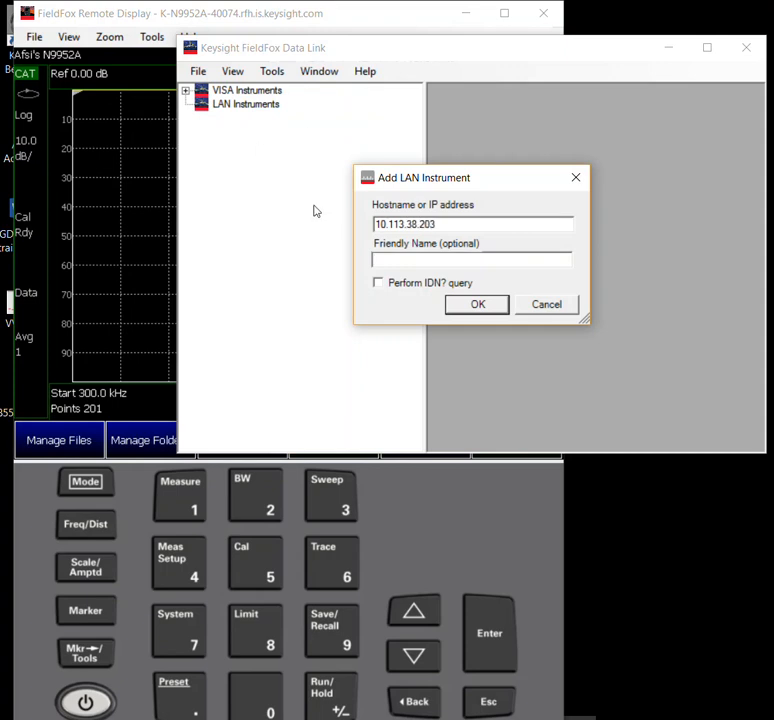
click(379, 283)
click(477, 305)
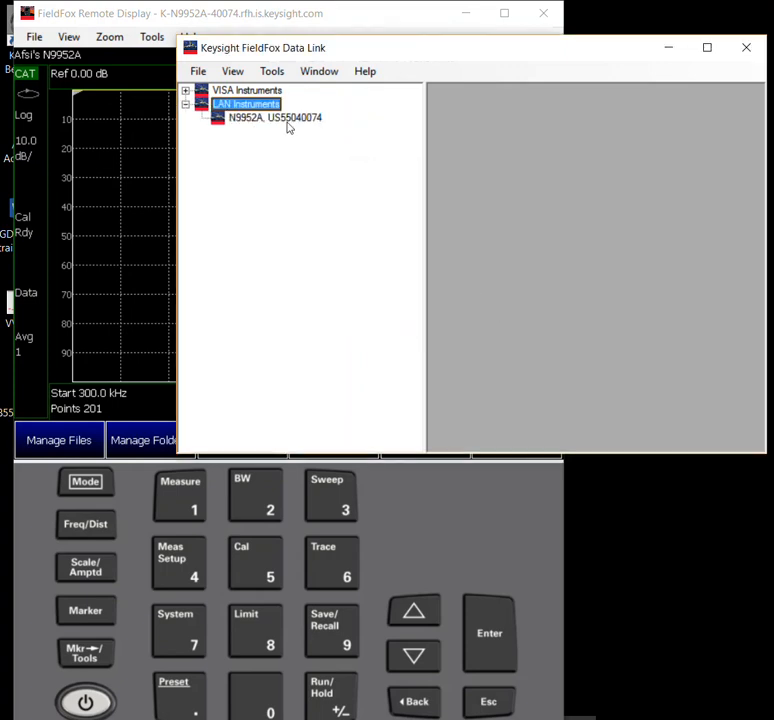
Show the N9952A's files, expand USERDATA > CalKits, and bring up actions for 85032E.xkt.
right_click(287, 121)
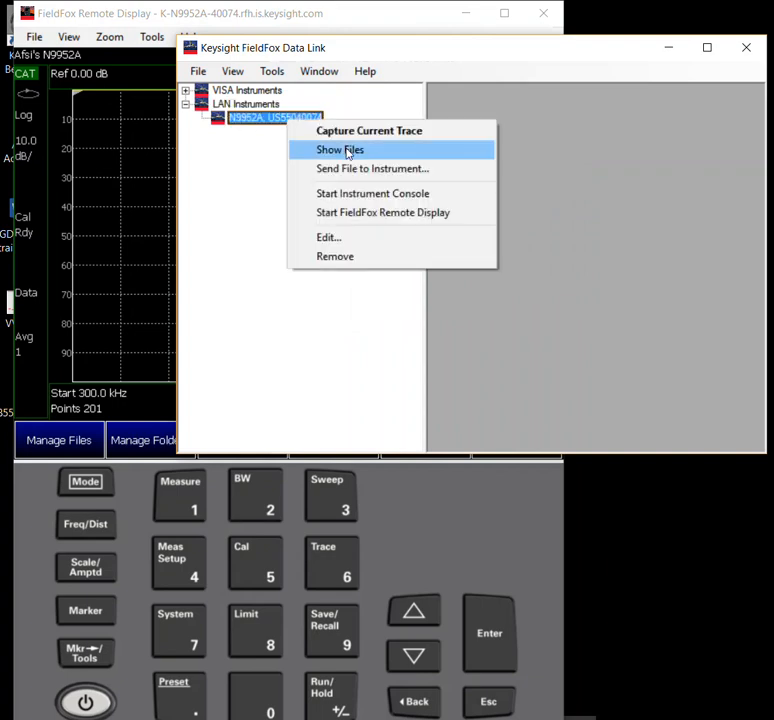
click(468, 152)
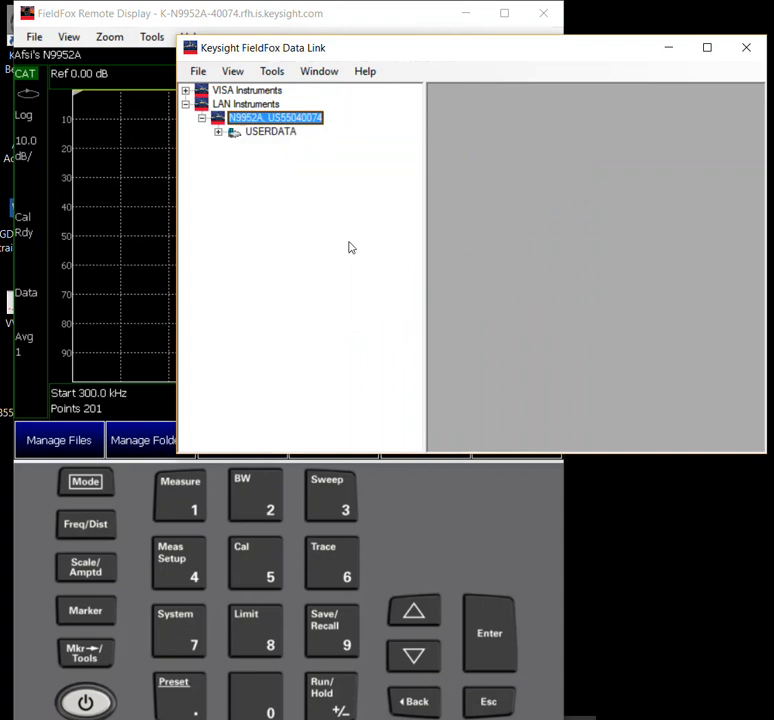
click(219, 133)
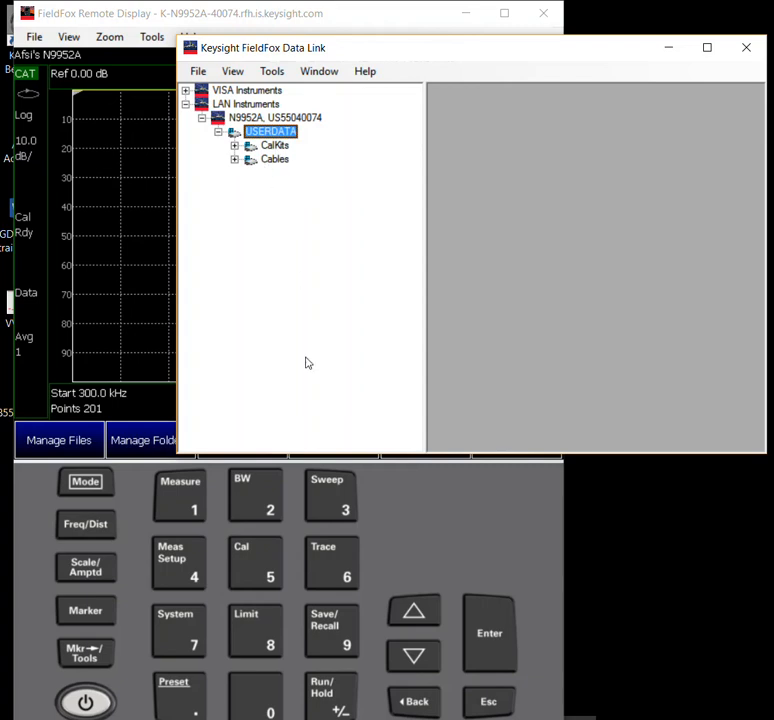
click(235, 147)
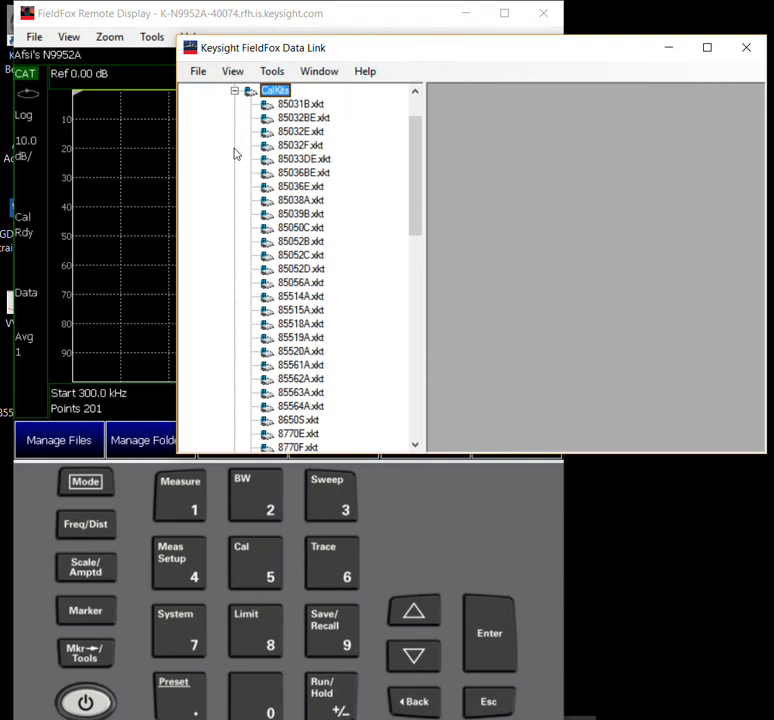
click(420, 409)
drag(418, 422, 406, 162)
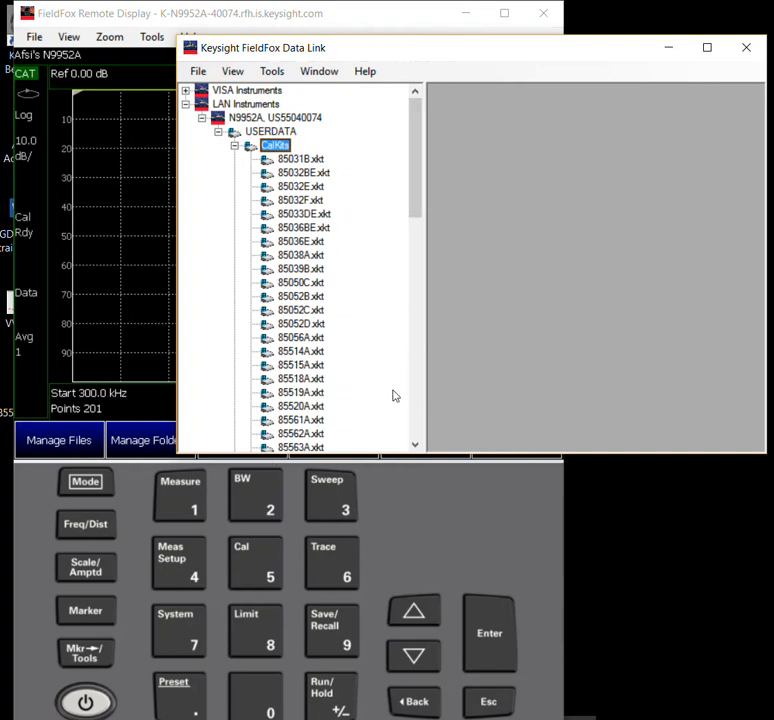
click(318, 188)
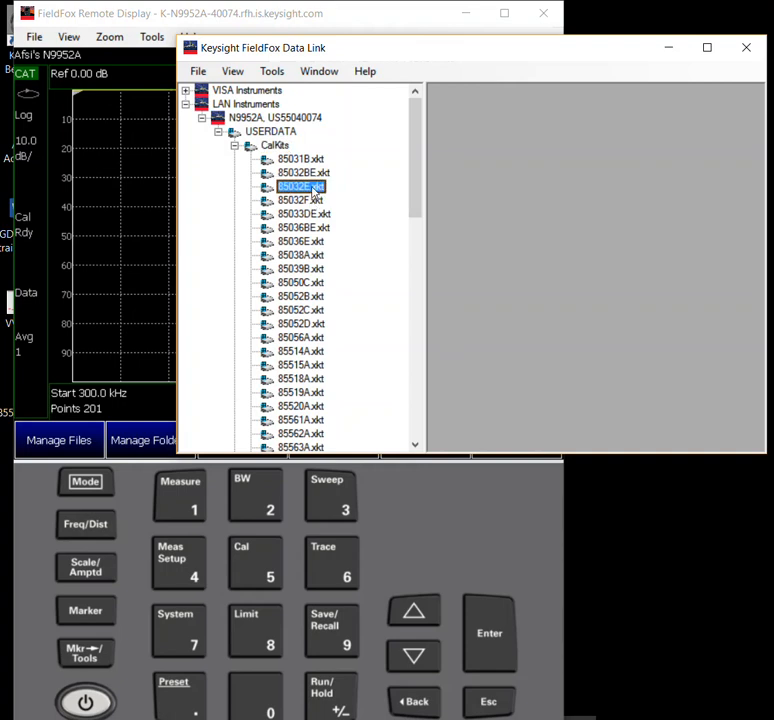
right_click(332, 189)
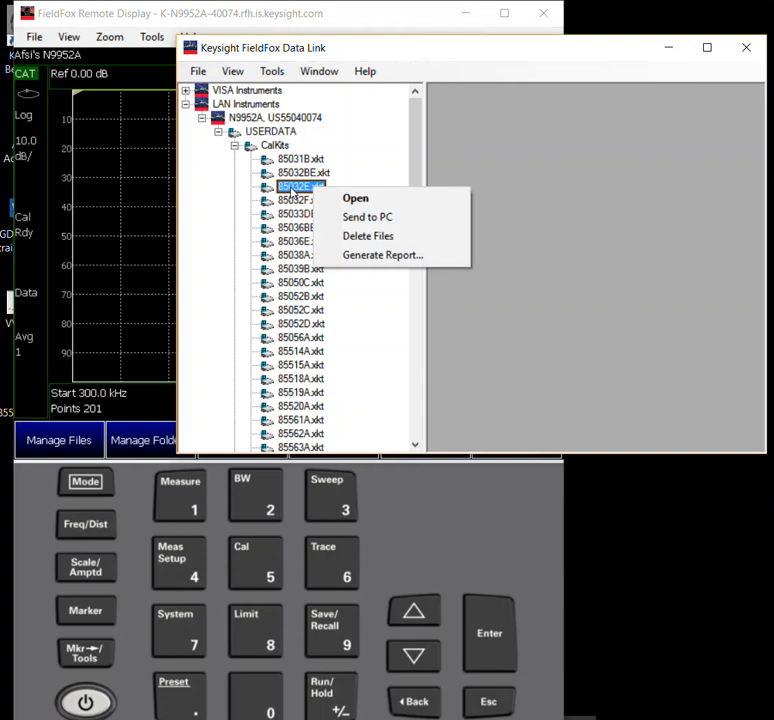
Open 85032E.xkt in the kit editor and inspect the Short -M- standard without changes.
click(410, 201)
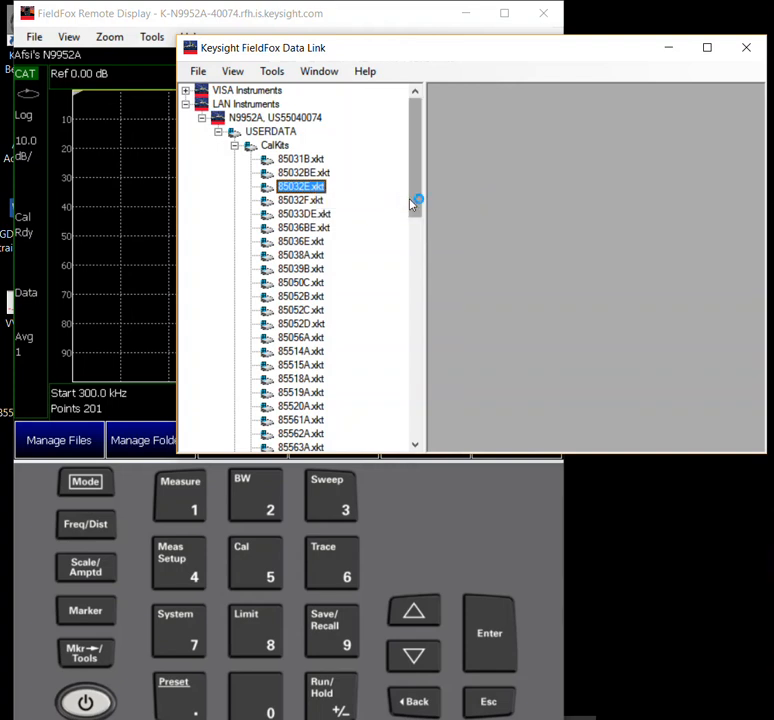
drag(239, 36, 567, 104)
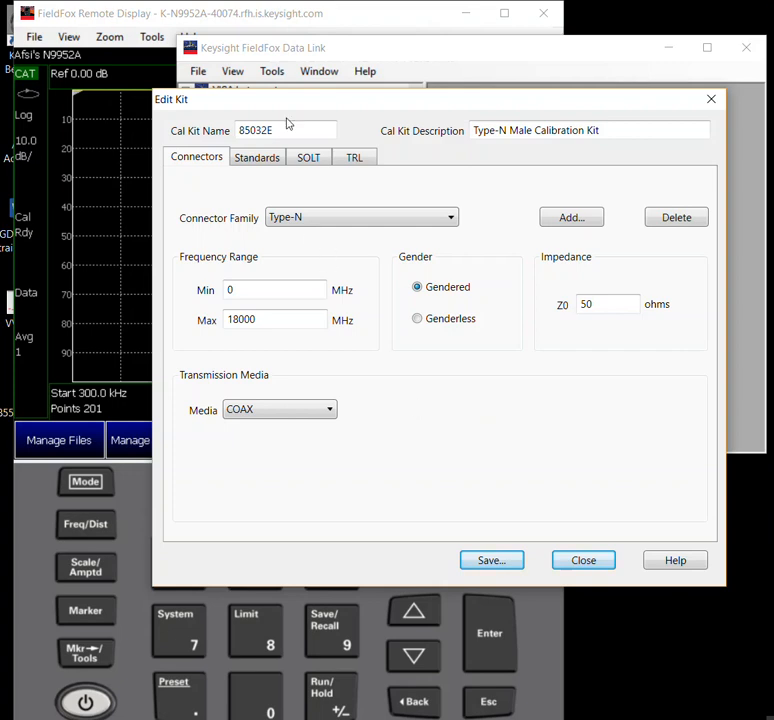
click(248, 165)
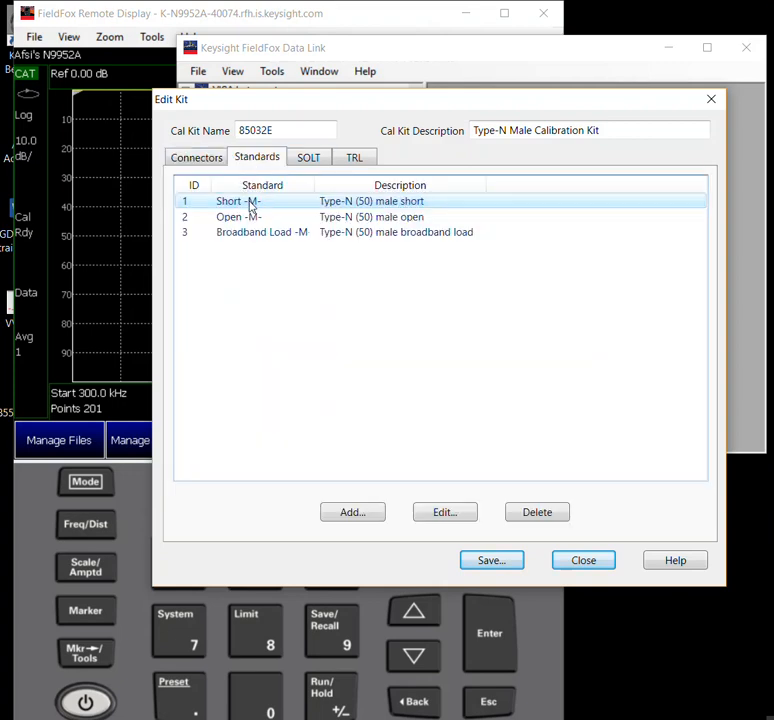
double_click(250, 208)
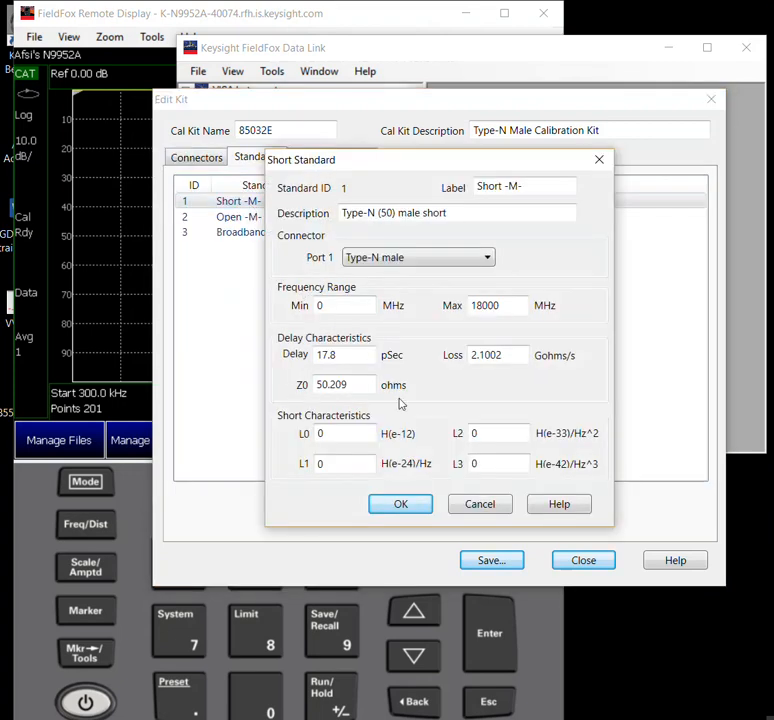
click(487, 505)
Review the kit's SOLT and TRL settings, then return to Standards and Connectors.
click(306, 158)
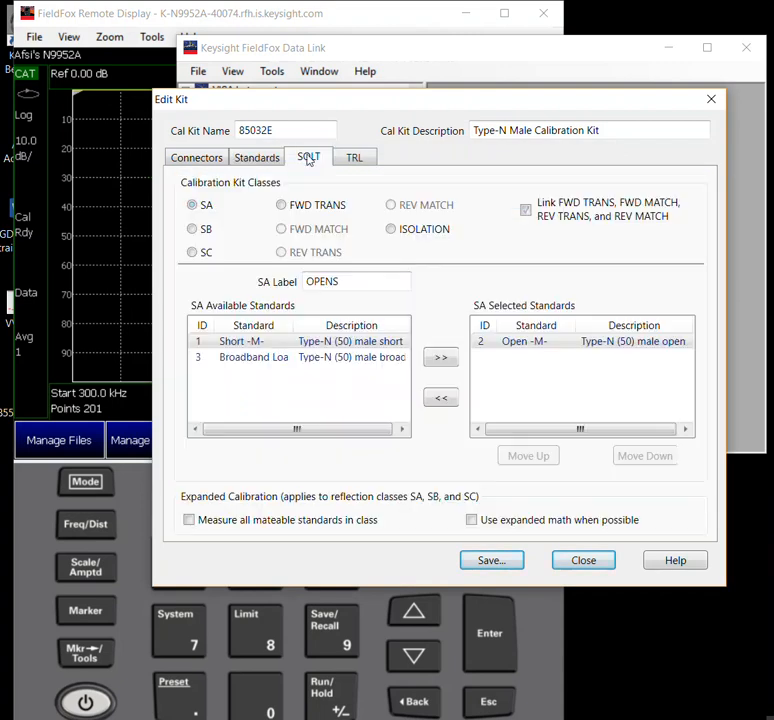
click(355, 158)
click(273, 160)
click(218, 161)
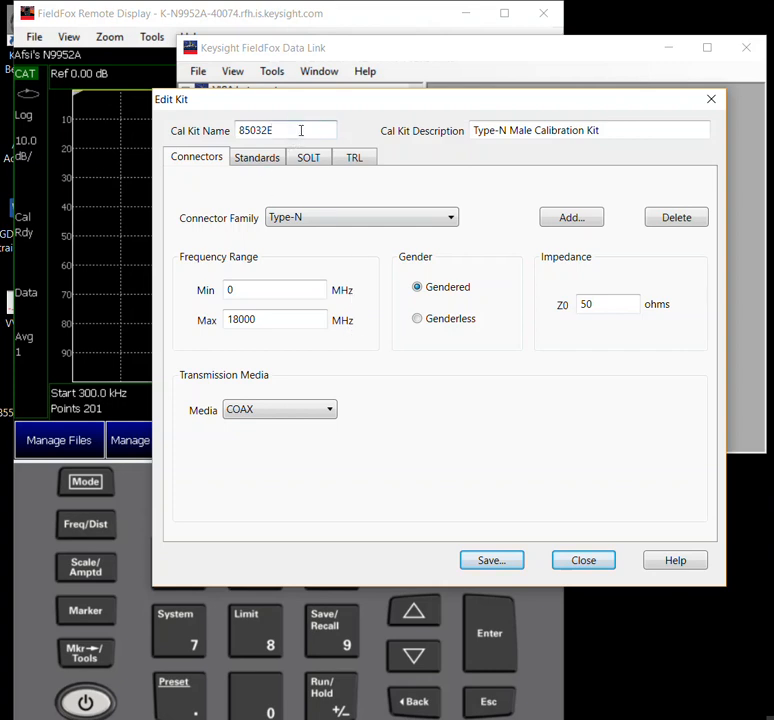
Rename the cal kit to AFSI_85032E by adding the AFSI_ prefix.
drag(300, 129, 170, 143)
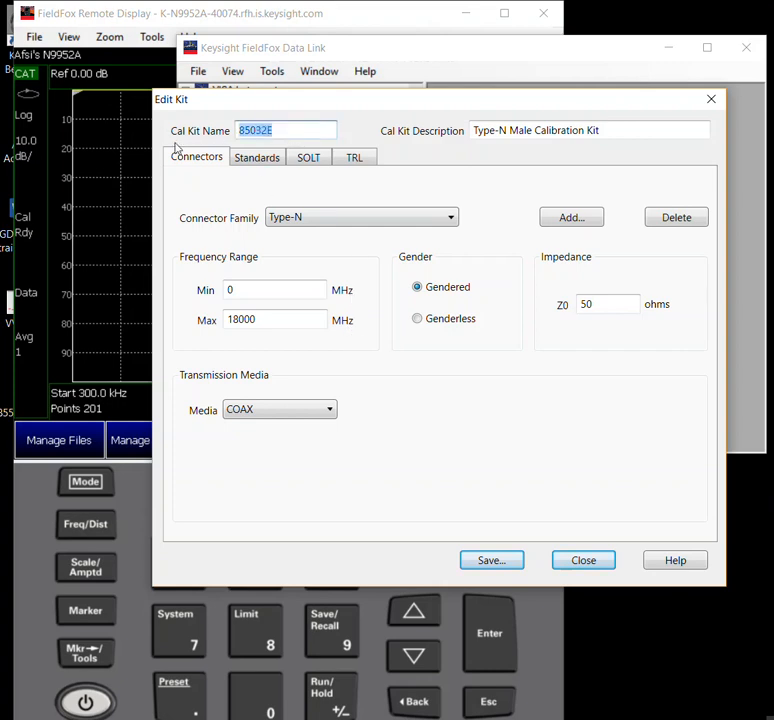
key(Right)
key(Home)
text(AFSI_)
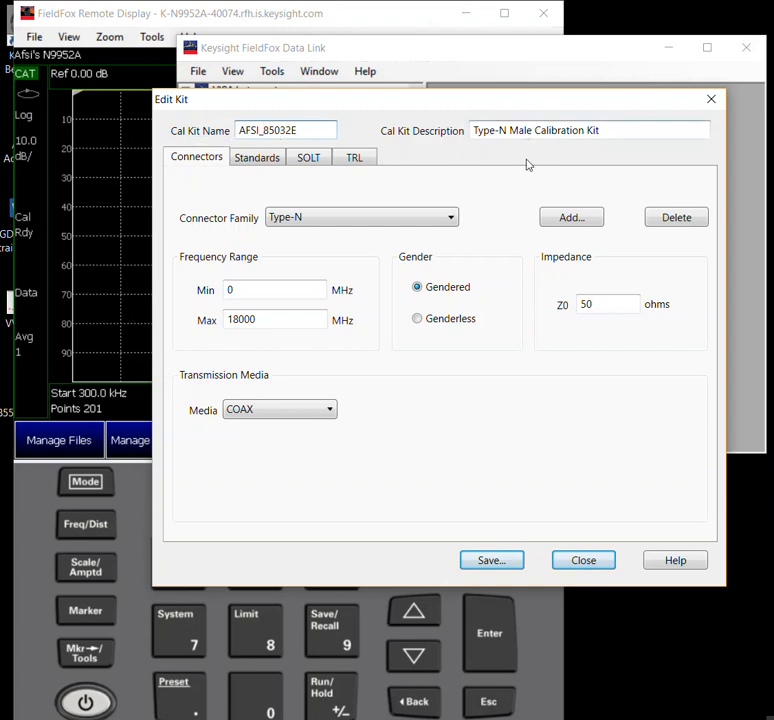
Save the kit to the Desktop as AFSI_85032E.xkt, replacing the existing file, and close the editor.
click(495, 562)
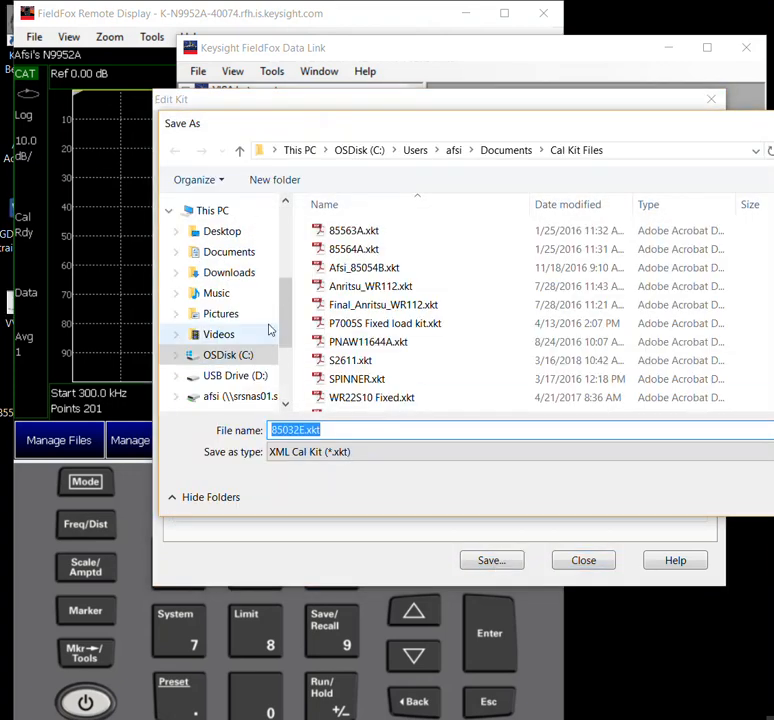
click(222, 233)
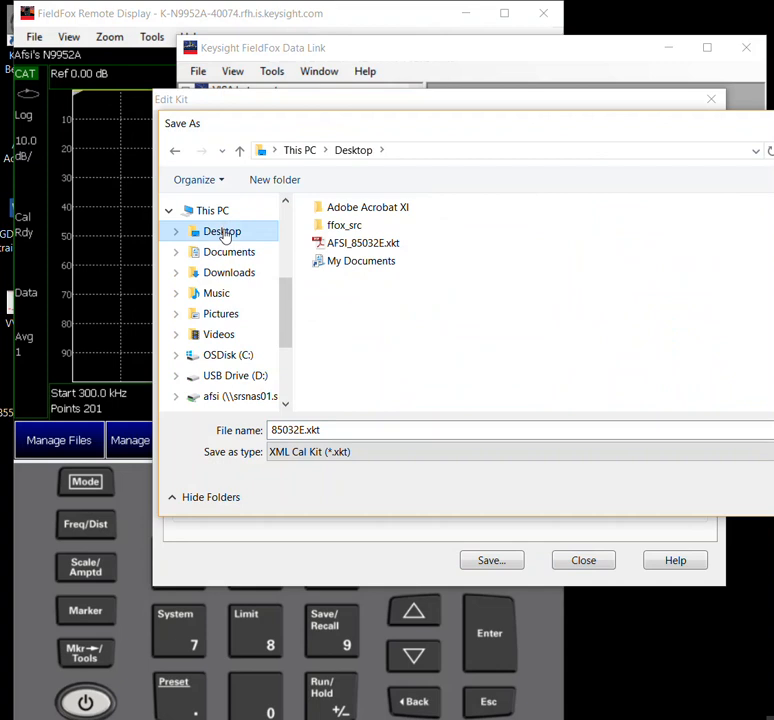
click(361, 432)
key(BackSpace)
text(AFSI_85032E.xkt)
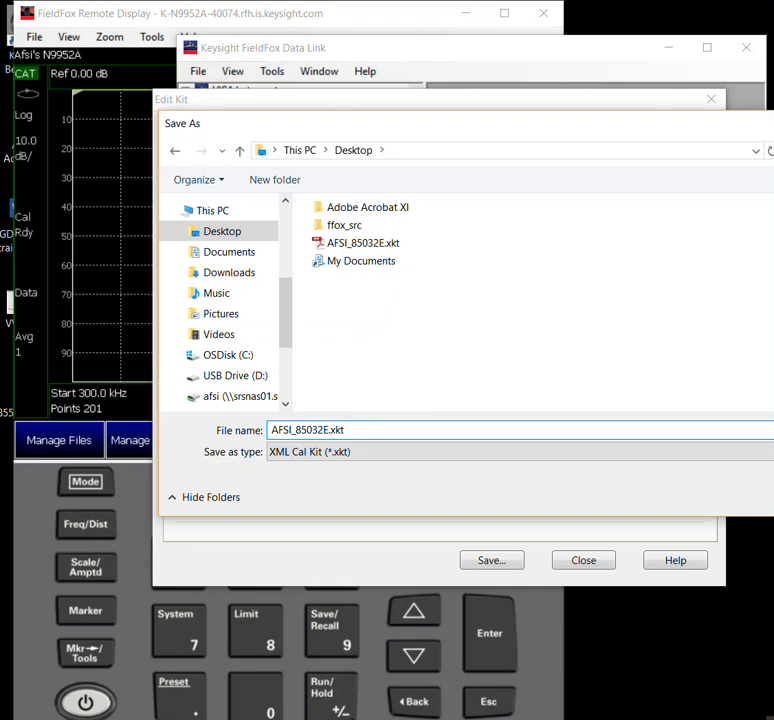
key(Return)
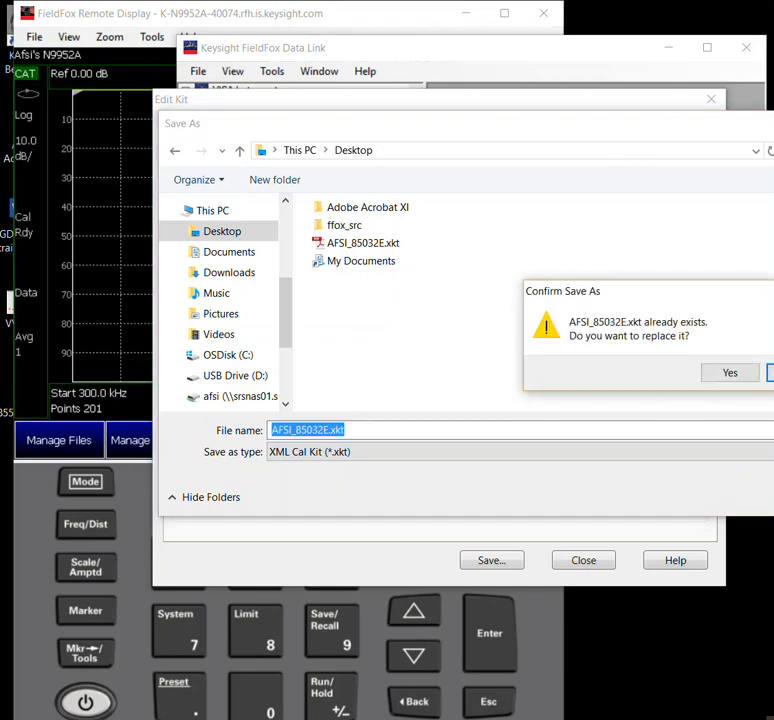
click(729, 372)
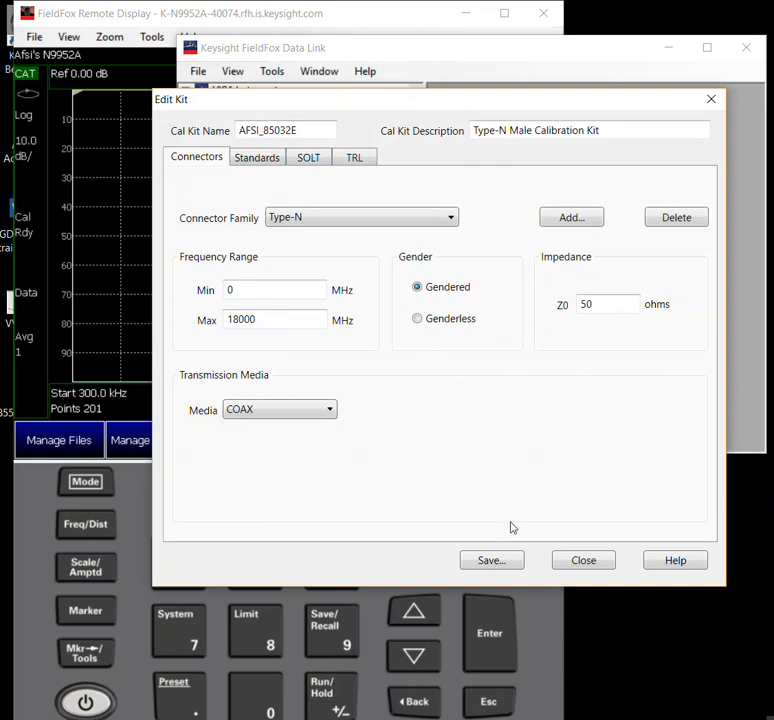
click(584, 560)
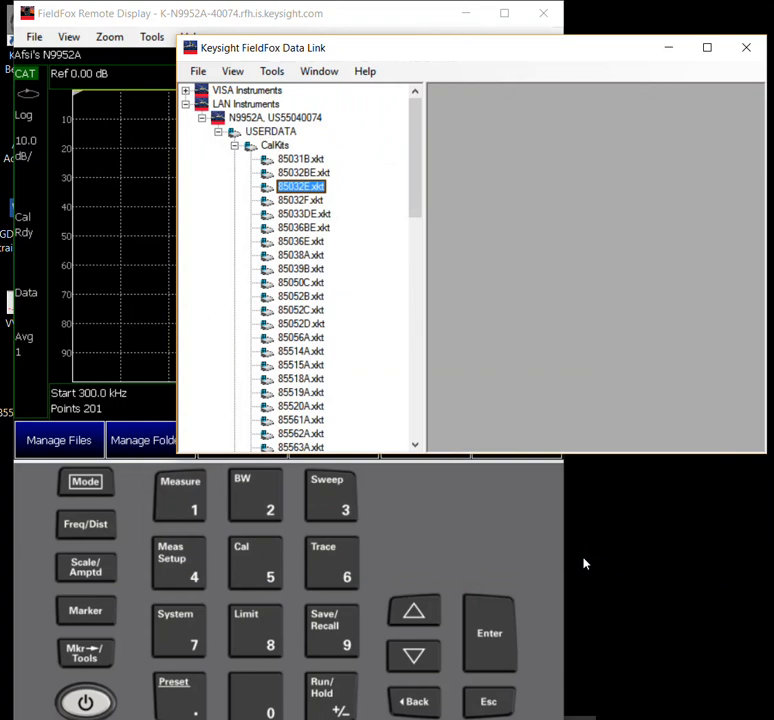
Send AFSI_85032E.xkt from the Desktop into the instrument's USERDATA folder.
click(288, 135)
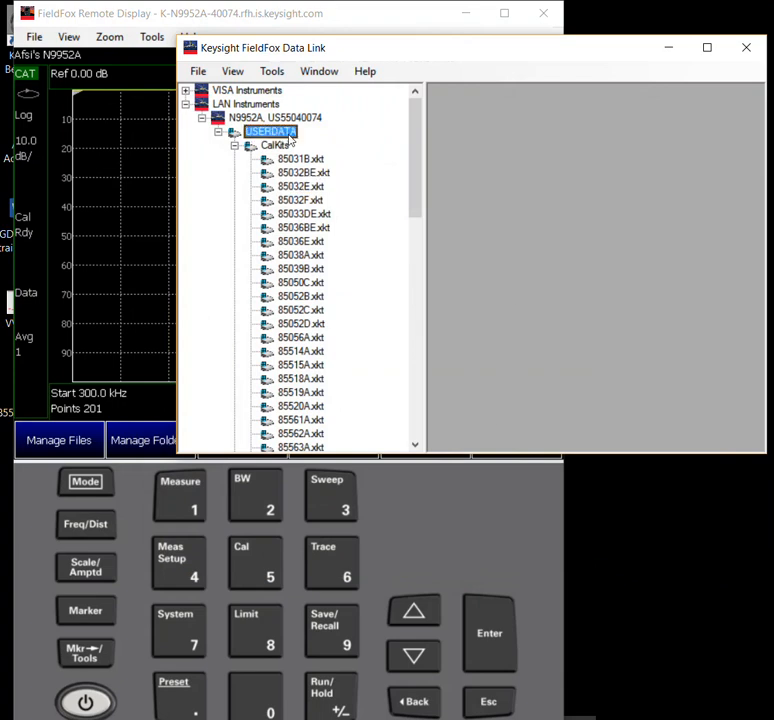
right_click(290, 137)
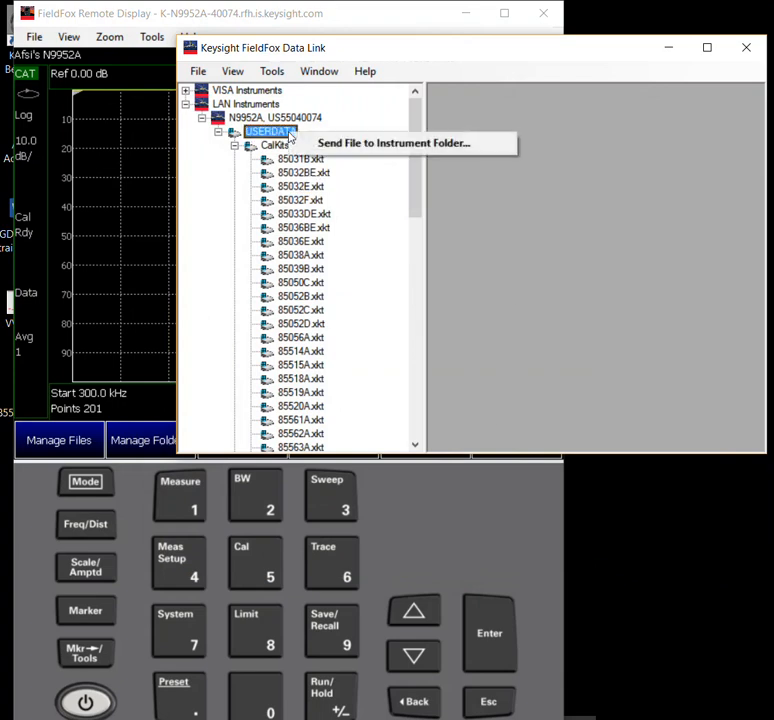
click(493, 149)
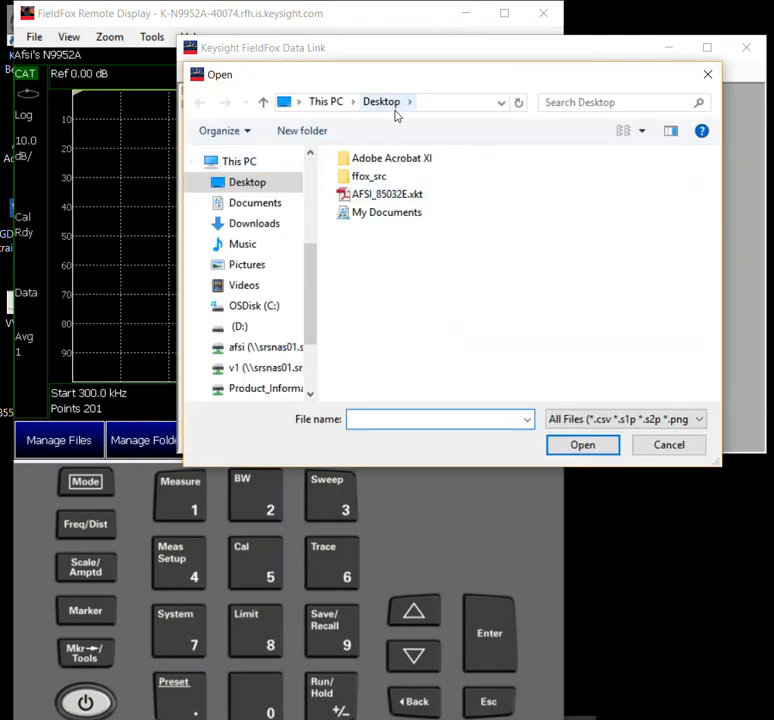
click(358, 196)
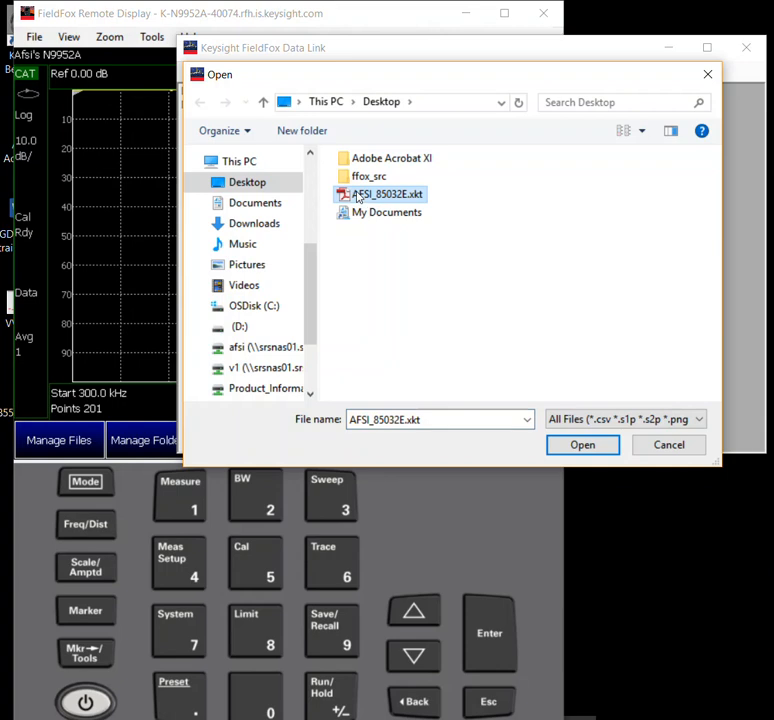
click(604, 457)
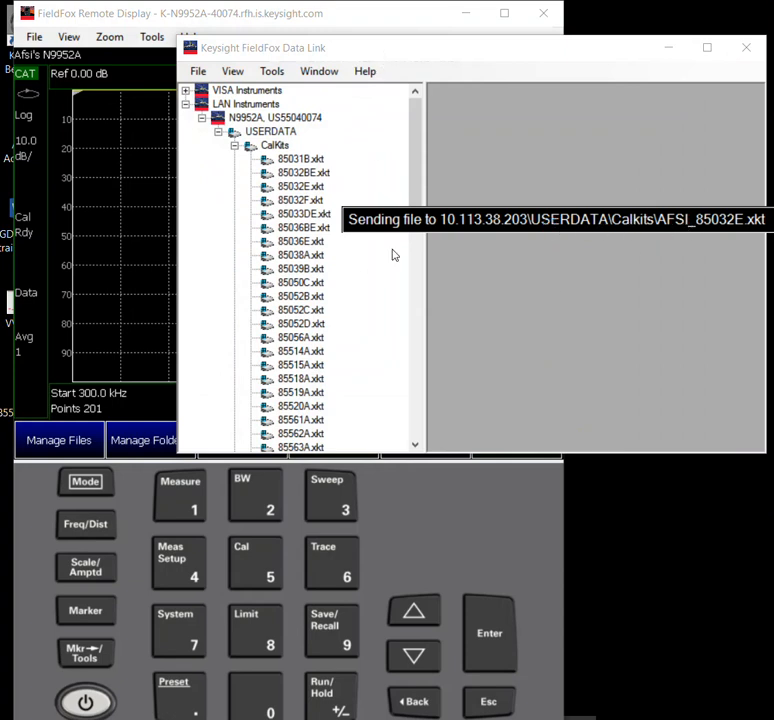
Refresh the N9952A file listing and expand USERDATA > CalKits to see the cal kits.
click(418, 422)
click(418, 422)
drag(416, 427, 408, 178)
click(290, 118)
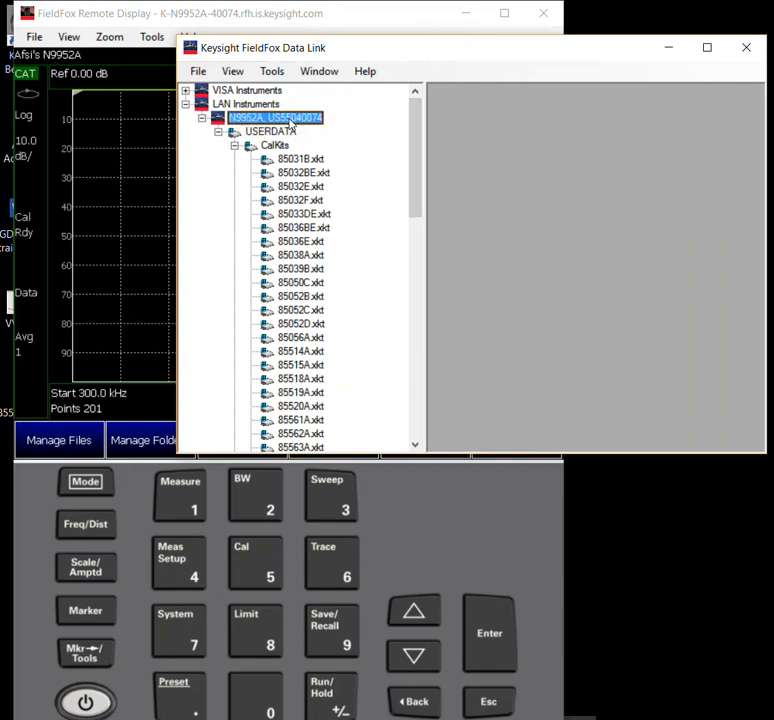
right_click(298, 120)
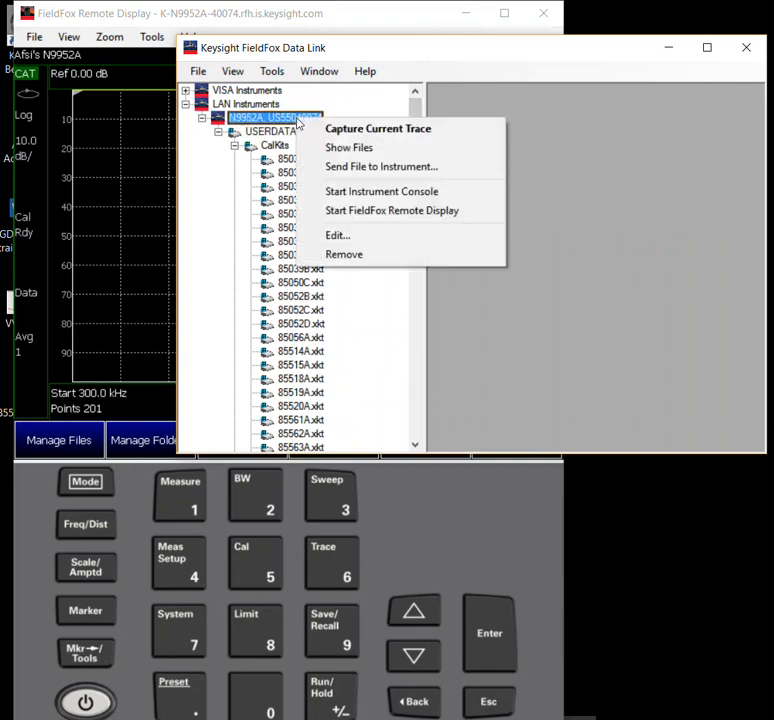
click(343, 149)
click(220, 133)
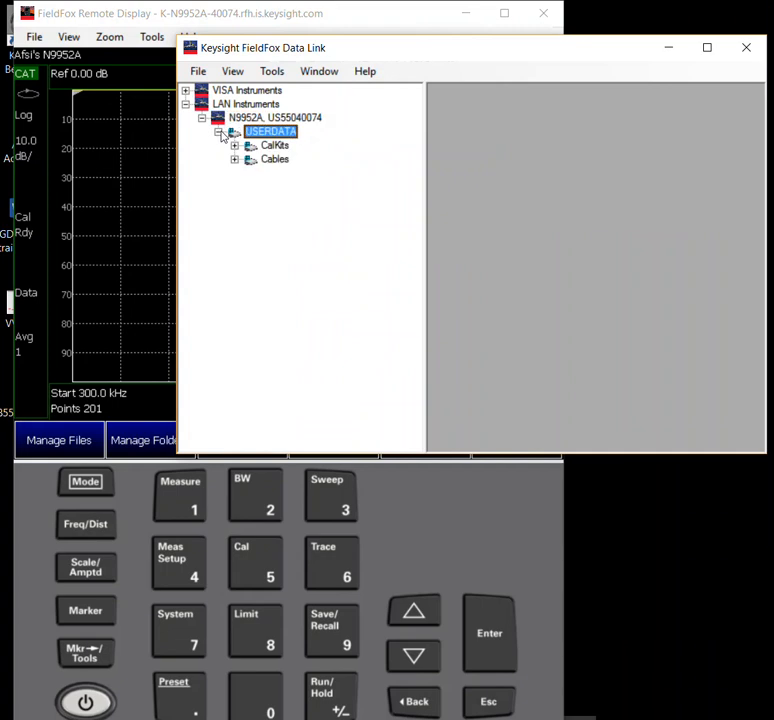
click(234, 145)
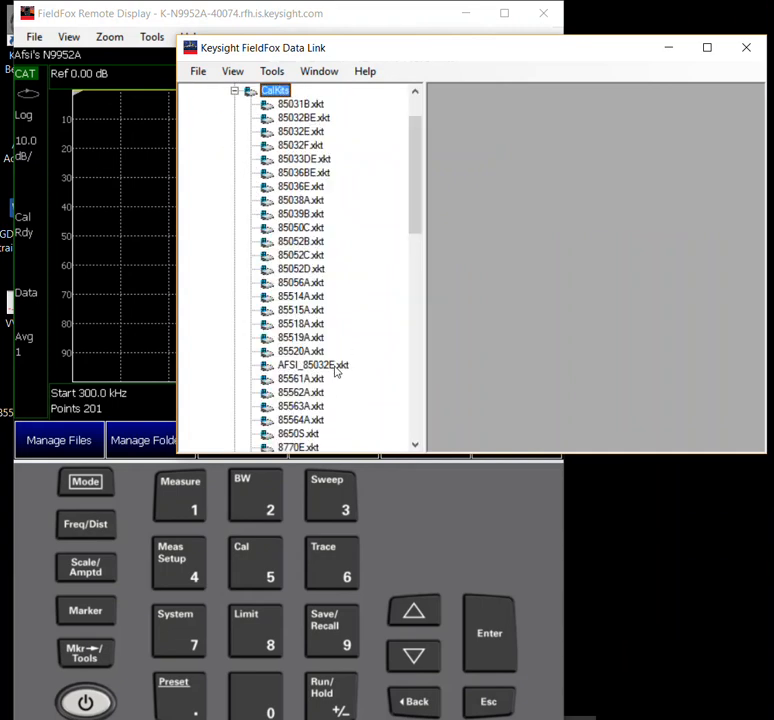
On the FieldFox remote display, go to Mode > Cal > Mechanical Cal.
click(452, 551)
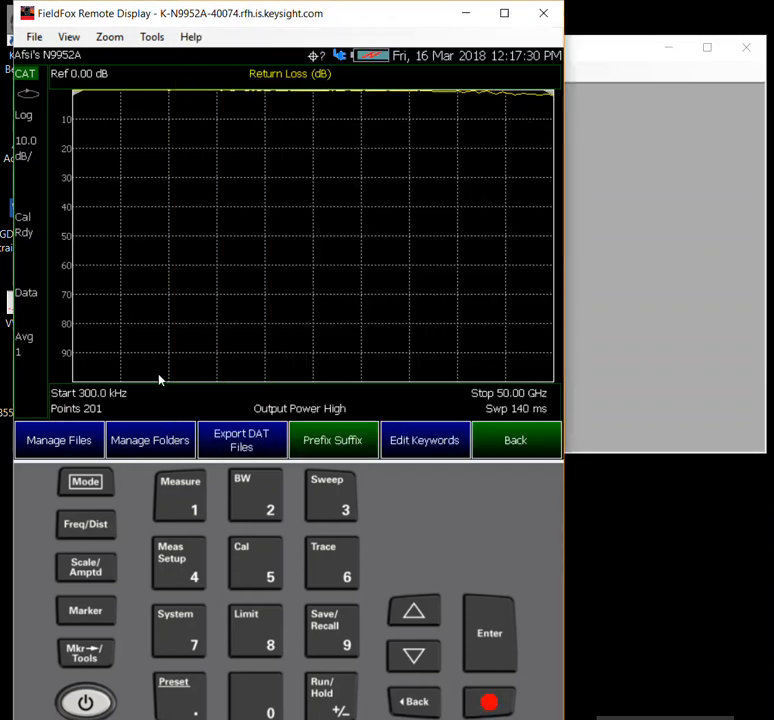
click(82, 481)
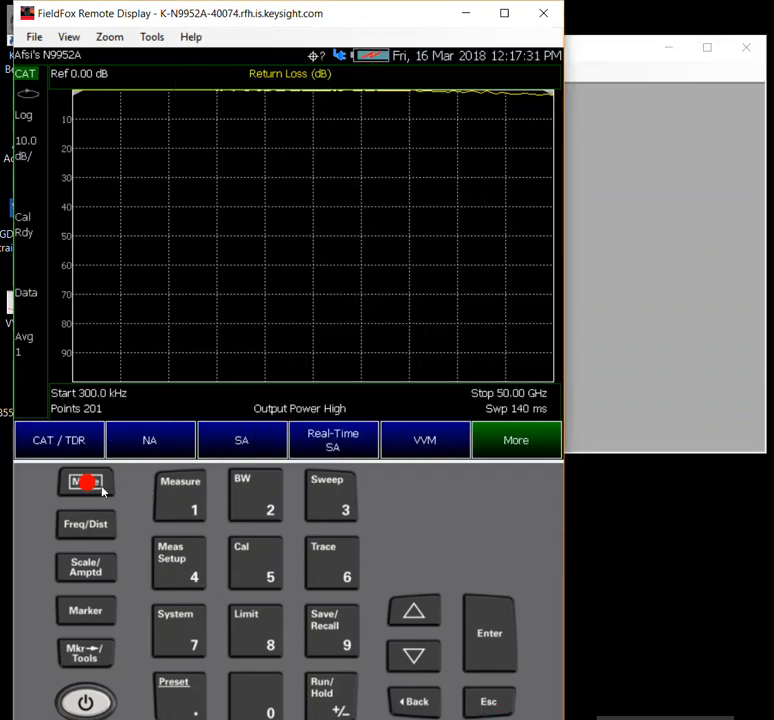
click(258, 566)
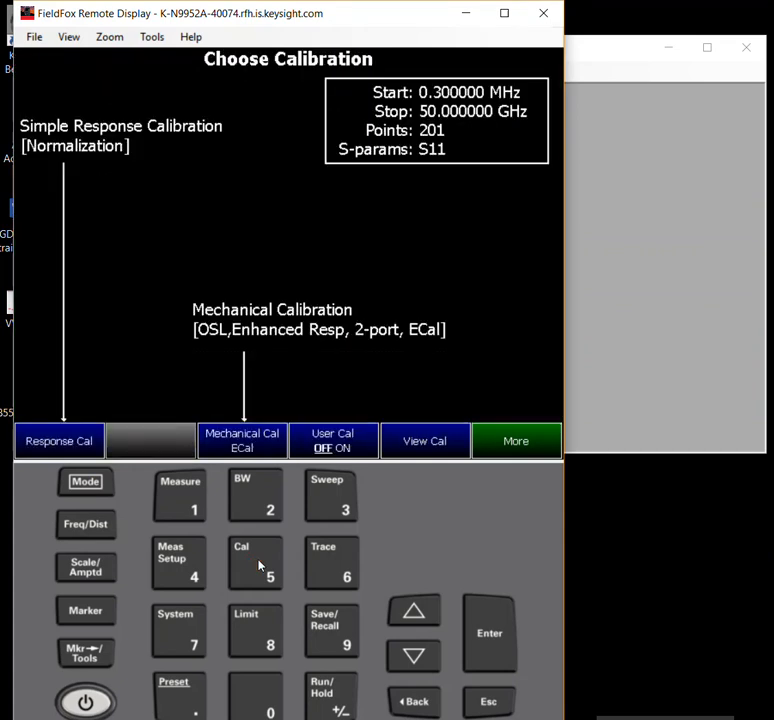
click(256, 456)
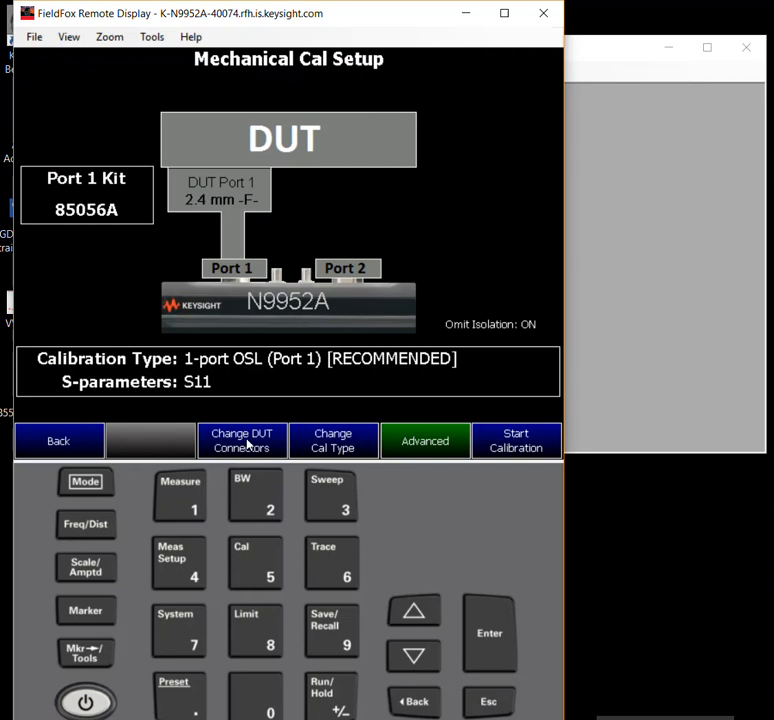
Set DUT port 1 to Type N male and choose the AFSI_85032E cal kit.
click(247, 441)
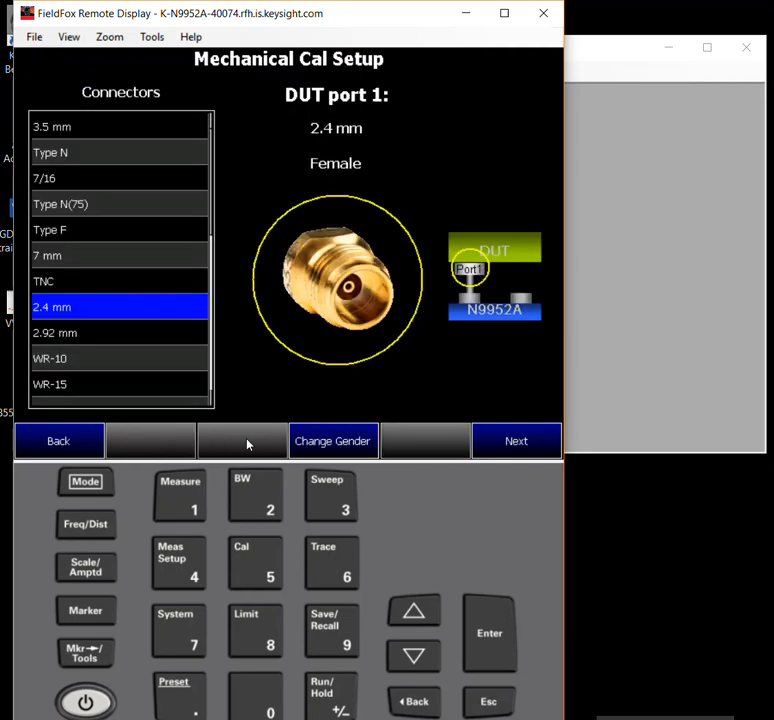
key(Up)
key(Up)
key(Up)
key(Up)
key(Up)
key(Up)
key(Up)
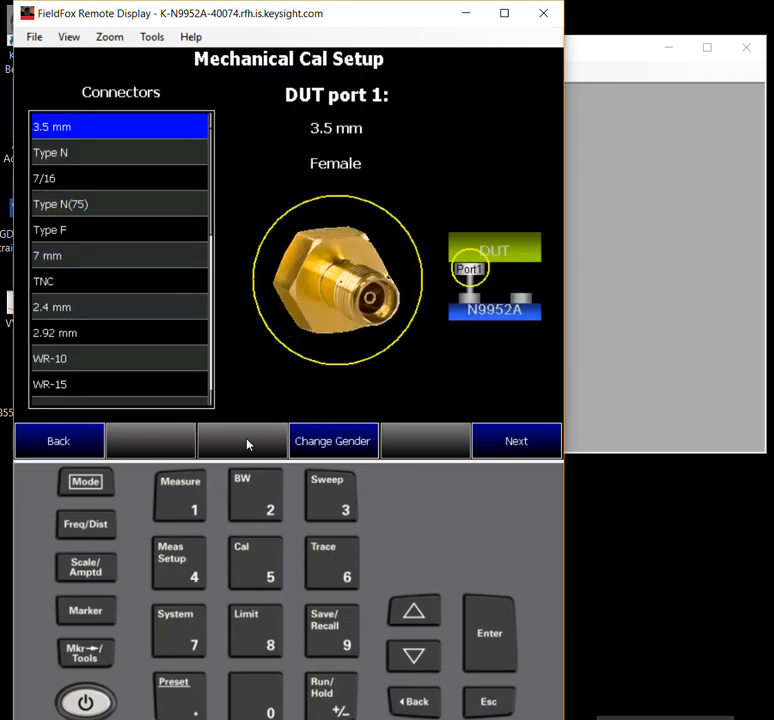
key(Down)
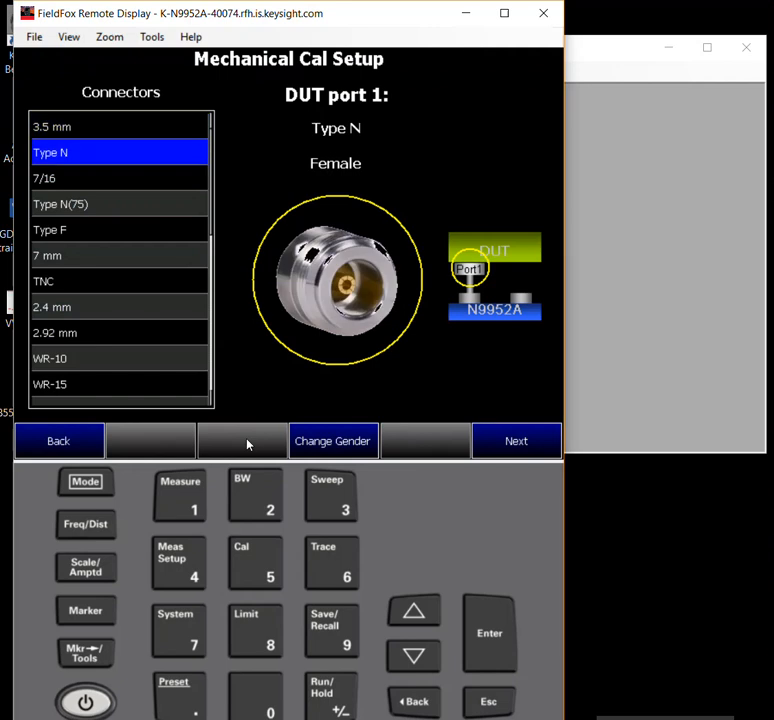
click(352, 443)
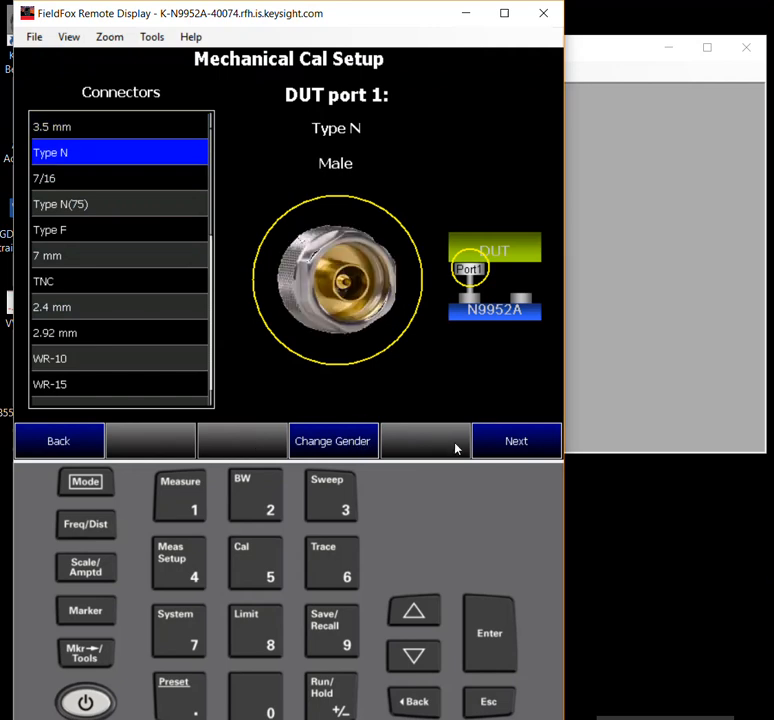
click(517, 442)
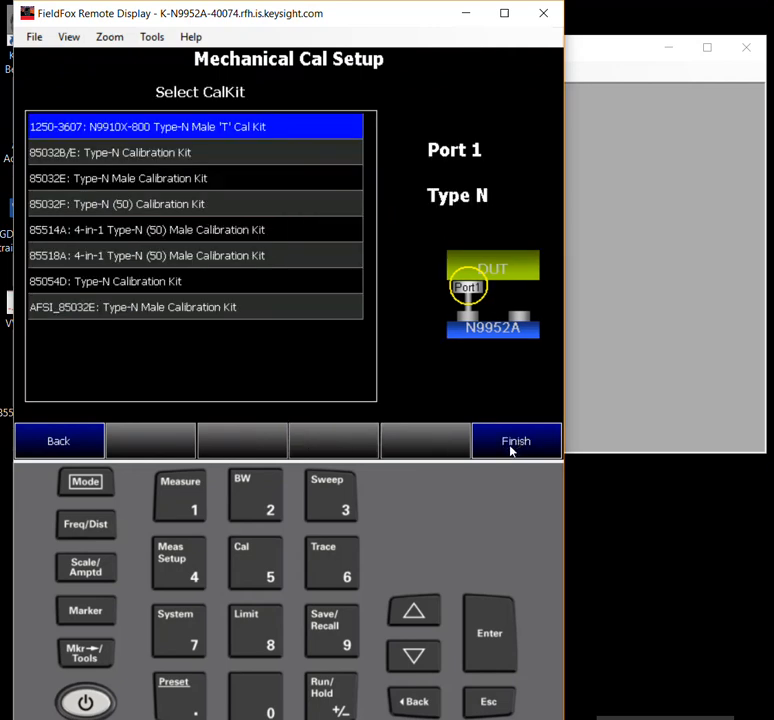
key(Down)
key(Down)
key(Down)
key(Down)
key(Down)
key(Down)
key(Down)
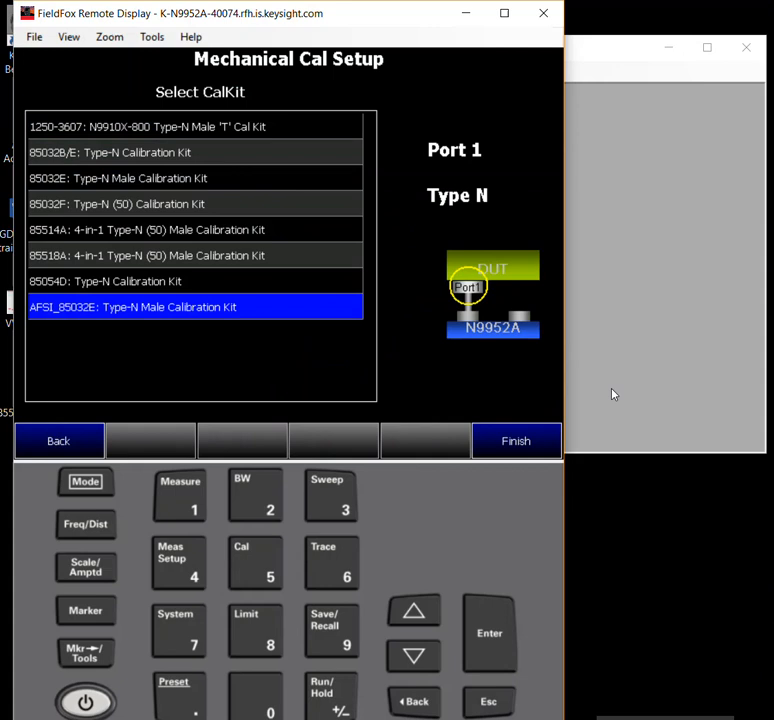
click(675, 355)
drag(418, 209, 419, 189)
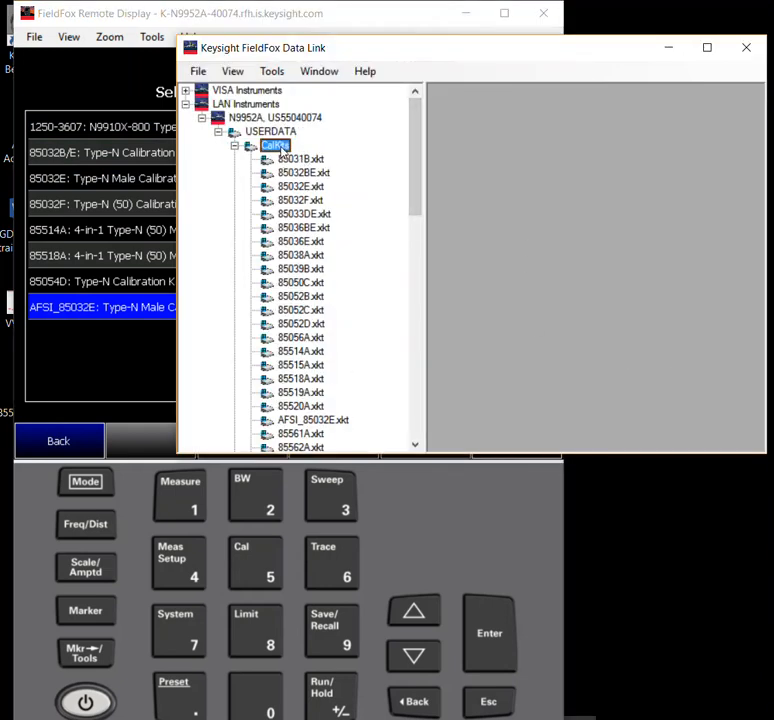
right_click(295, 148)
right_click(296, 134)
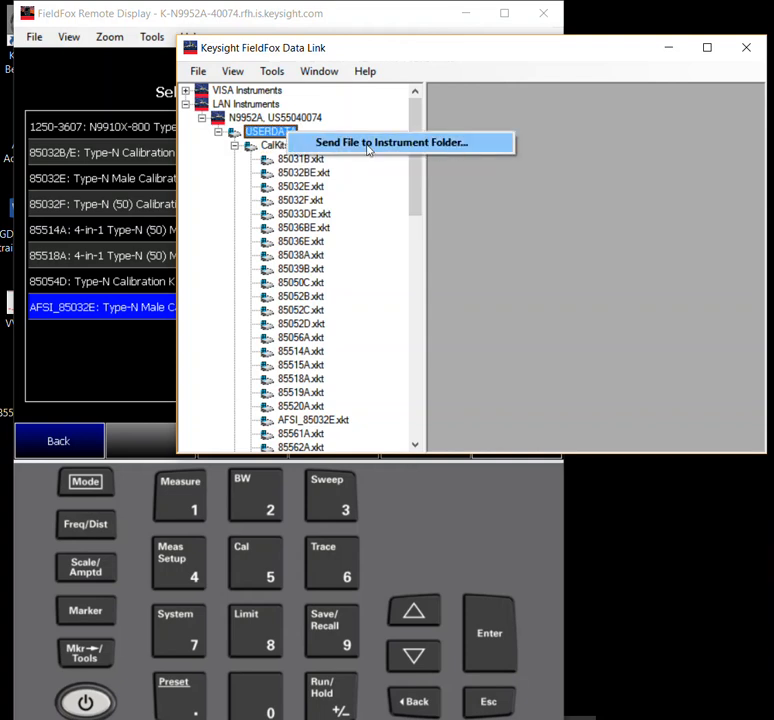
click(276, 146)
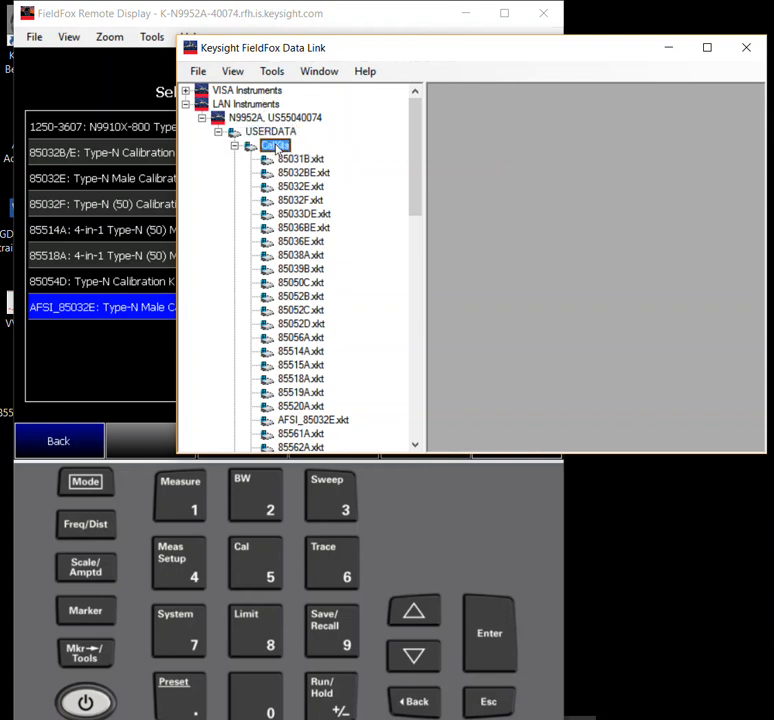
right_click(276, 146)
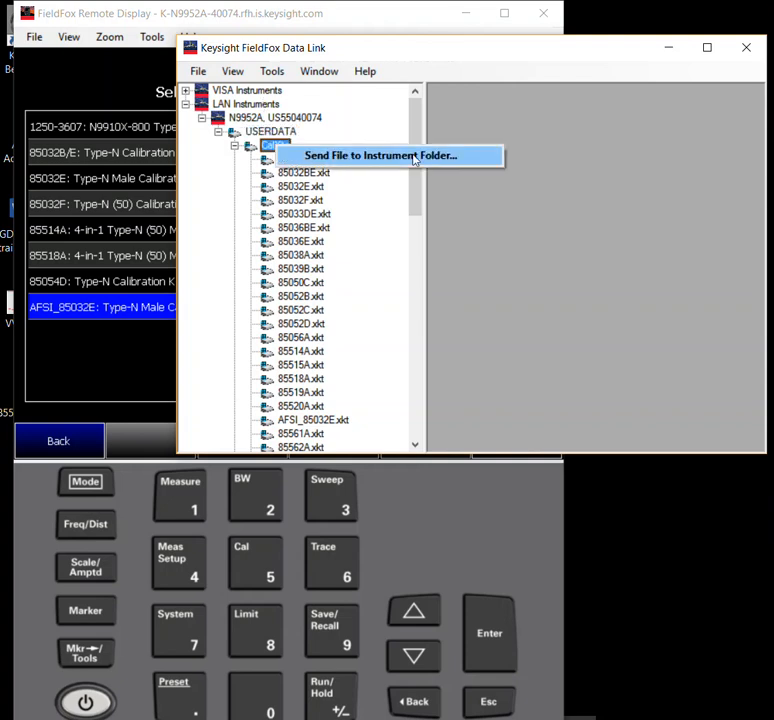
click(525, 259)
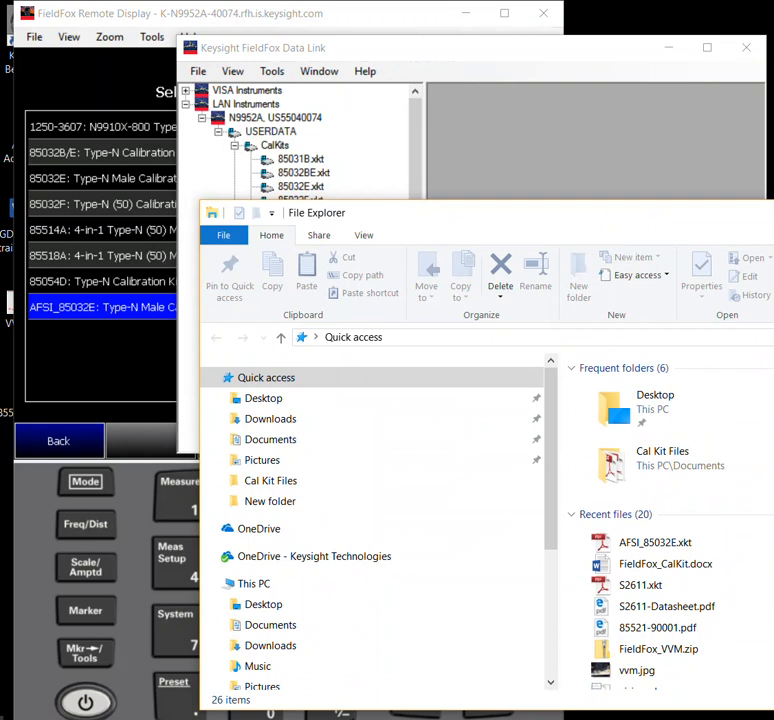
Rename the Desktop file AFSI_85032E.xkt to MOAVNEI_85032E.xkt, then minimize File Explorer.
drag(773, 306, 654, 306)
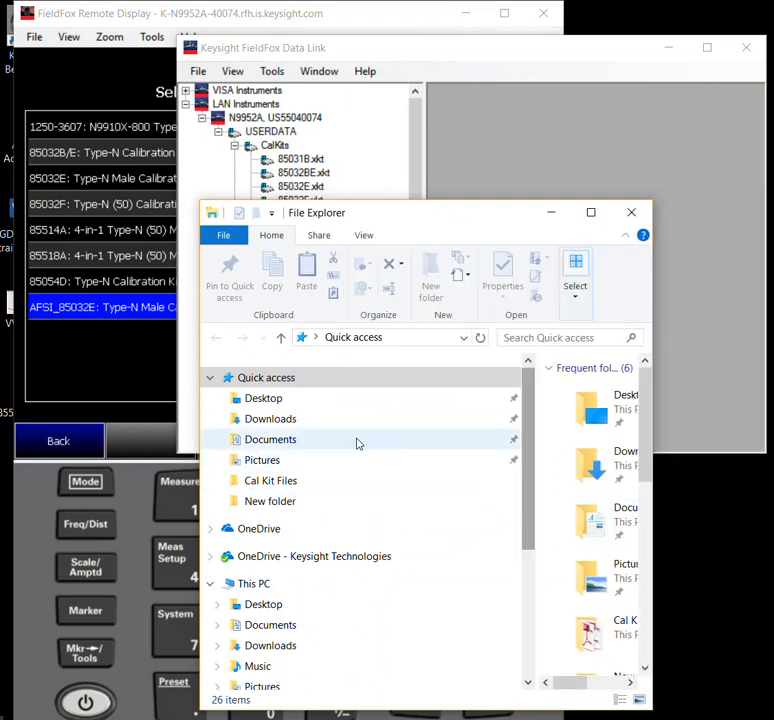
click(306, 400)
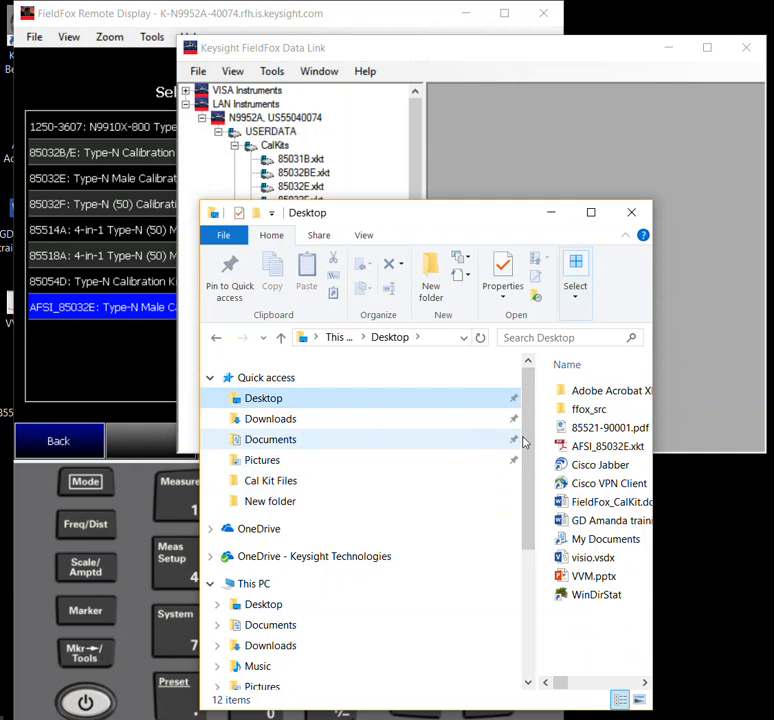
drag(537, 437, 339, 437)
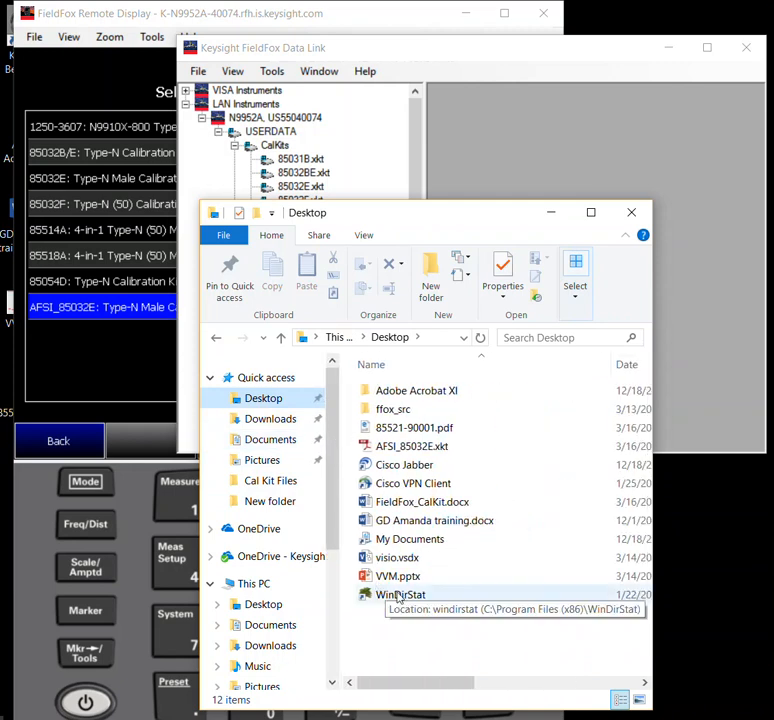
click(427, 448)
click(427, 450)
key(Home)
key(Delete)
key(Delete)
key(Delete)
key(Delete)
text(MOAVNEI)
key(Return)
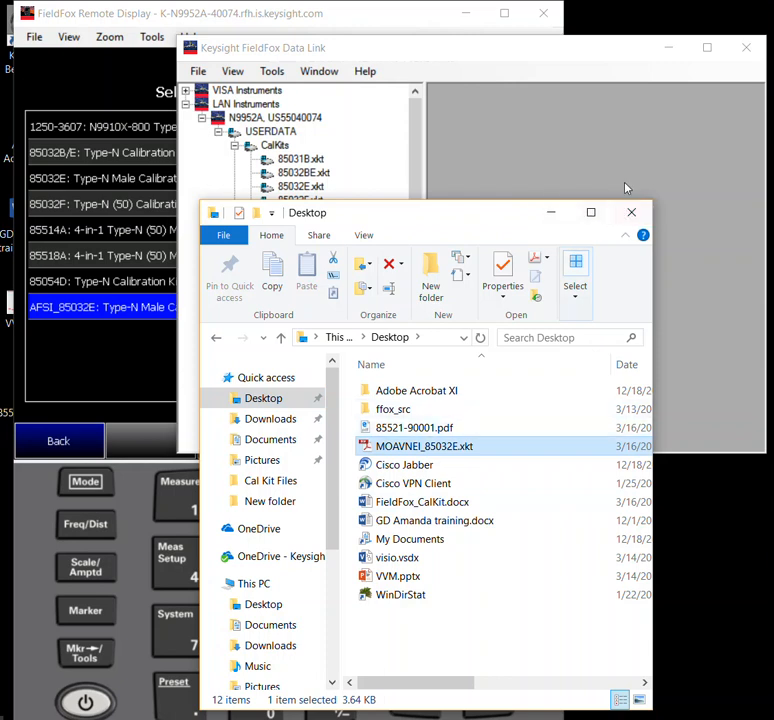
click(550, 212)
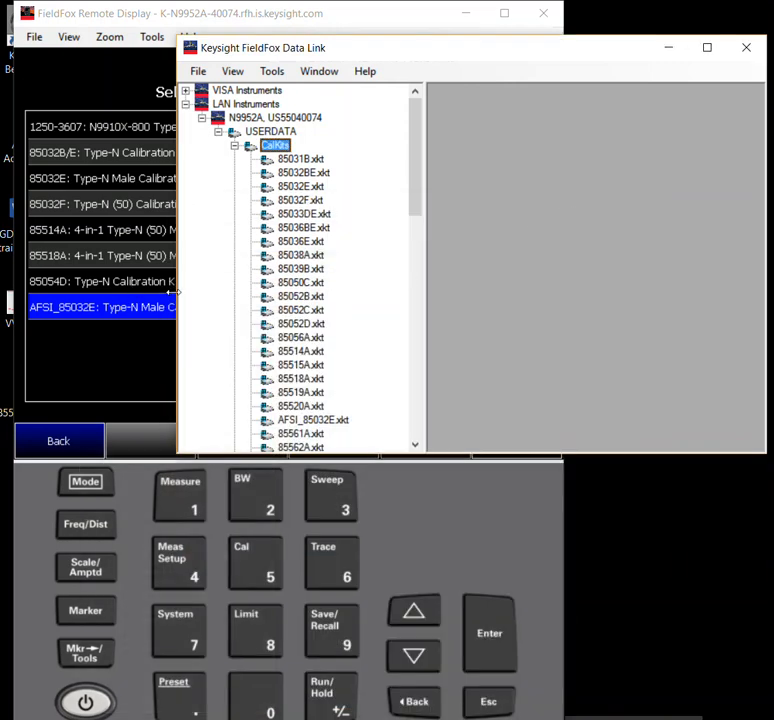
Send MOAVNEI_85032E.xkt from the Desktop to the instrument's CalKits folder.
right_click(268, 152)
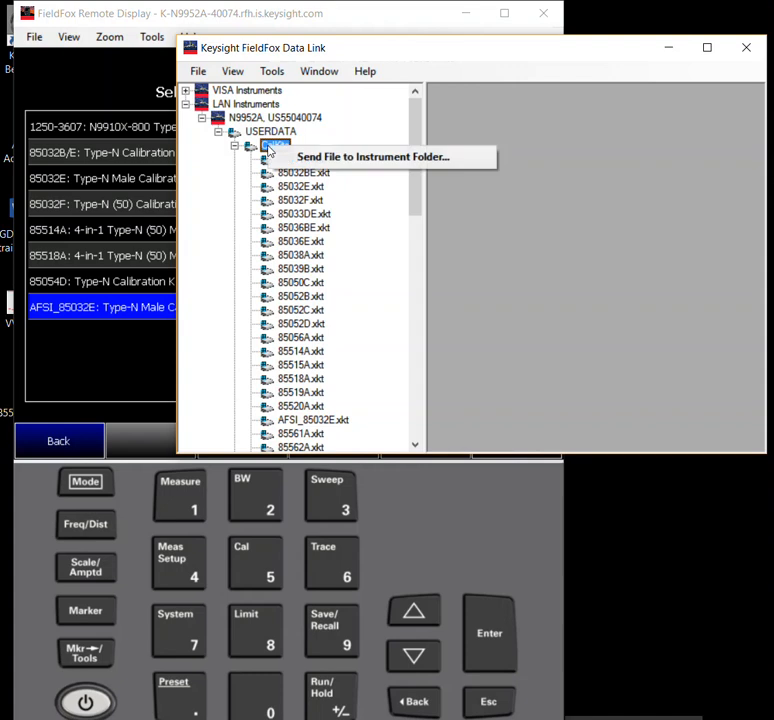
click(285, 158)
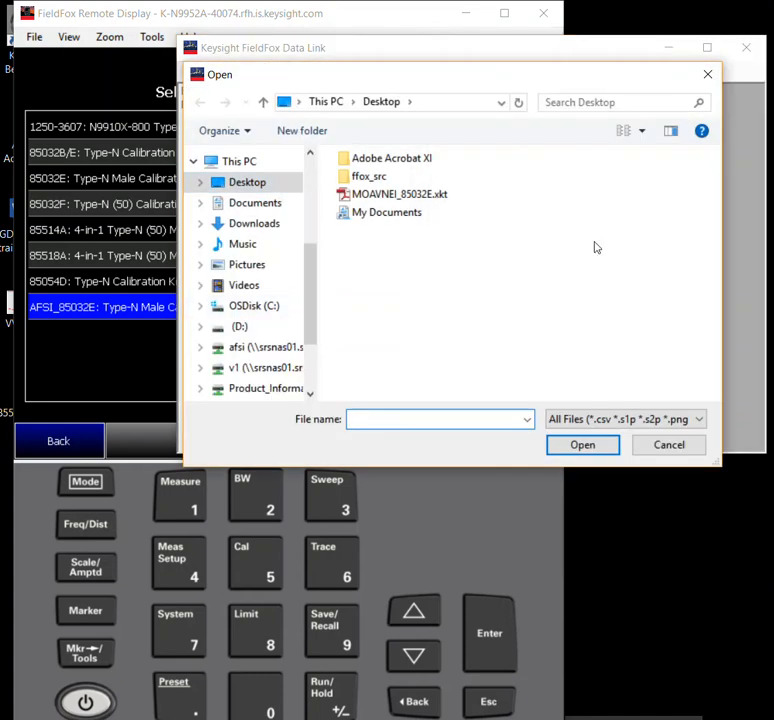
double_click(441, 197)
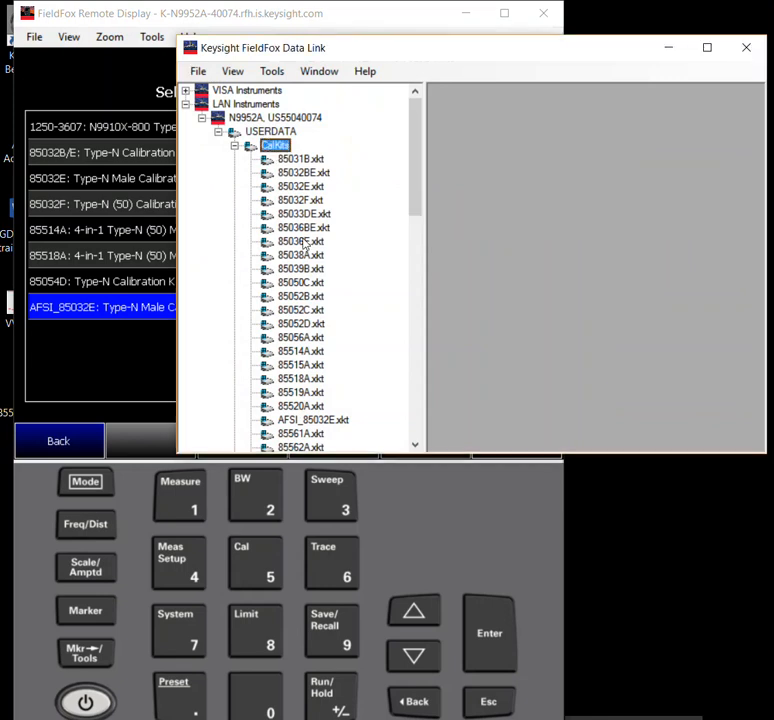
Refresh the file listing, expand USERDATA > CalKits, and resend MOAVNEI_85032E.xkt to CalKits.
right_click(291, 119)
click(333, 151)
double_click(232, 133)
double_click(241, 147)
drag(415, 190, 394, 142)
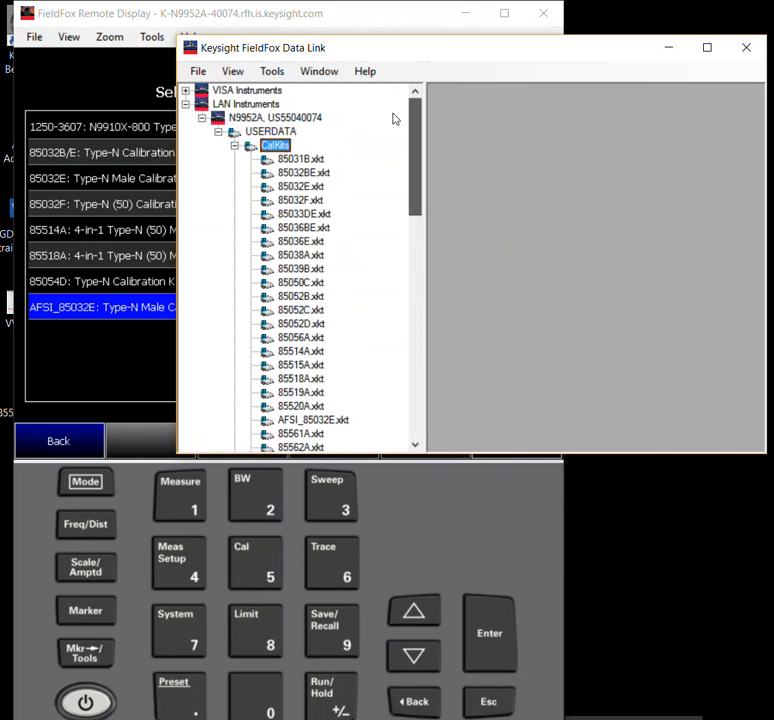
right_click(278, 146)
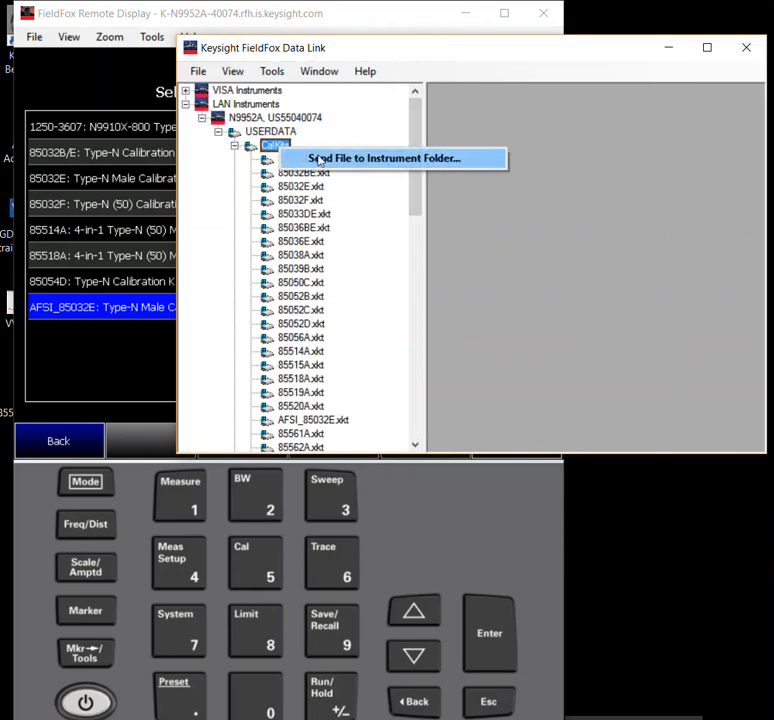
click(319, 158)
double_click(397, 196)
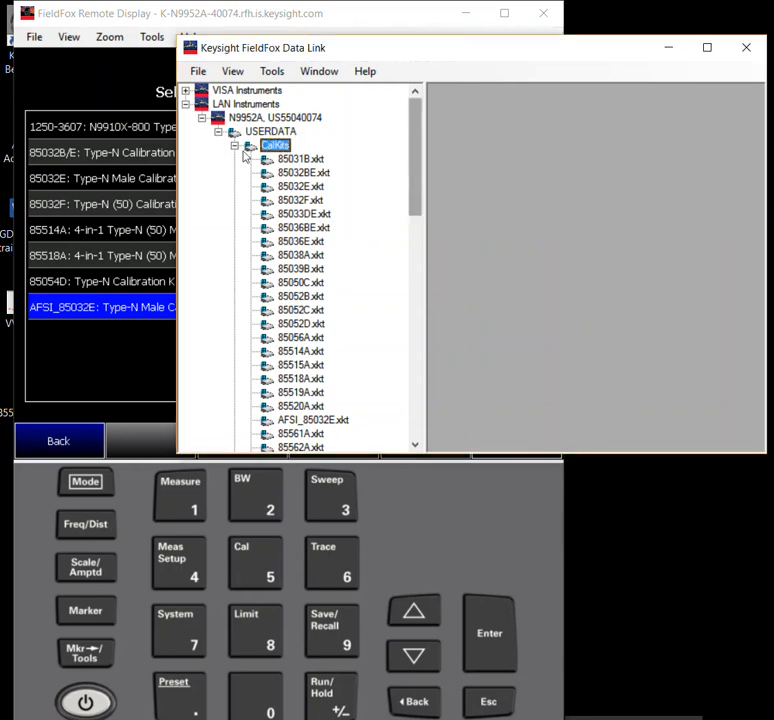
Send MOAVNEI_85032E.xkt into the instrument's USERDATA folder as well.
right_click(285, 133)
click(393, 148)
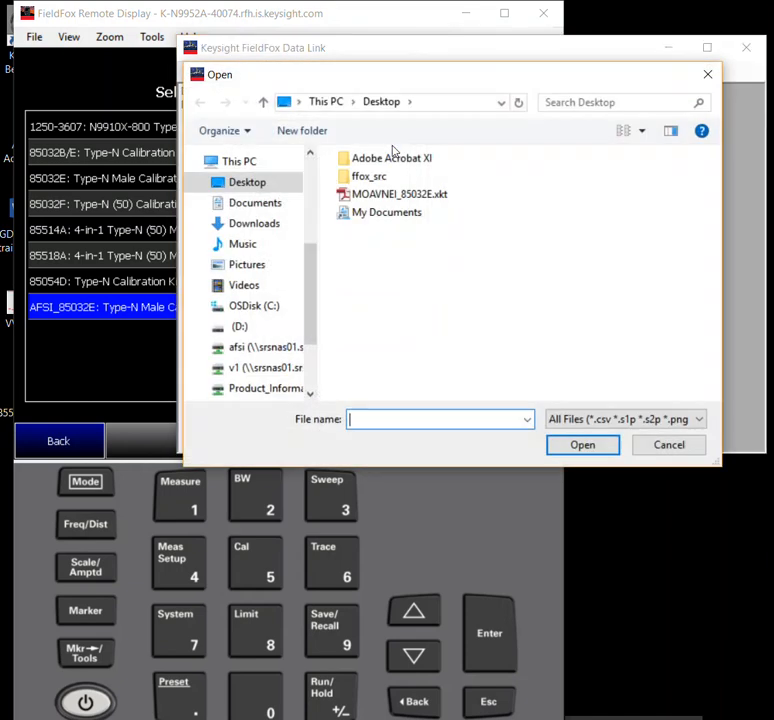
double_click(376, 196)
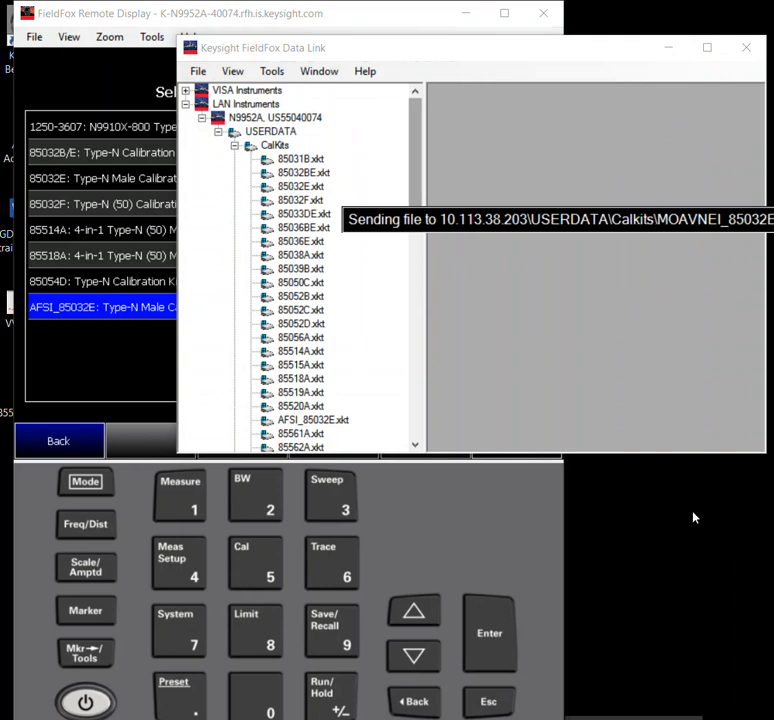
click(626, 560)
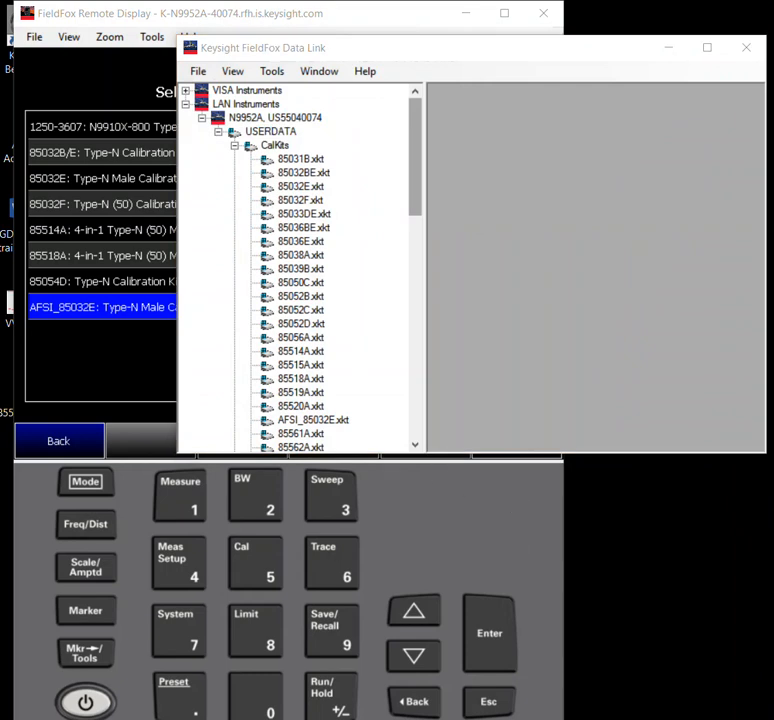
Launch Command Prompt and change into the Desktop folder with 'cd desktop'.
key(super)
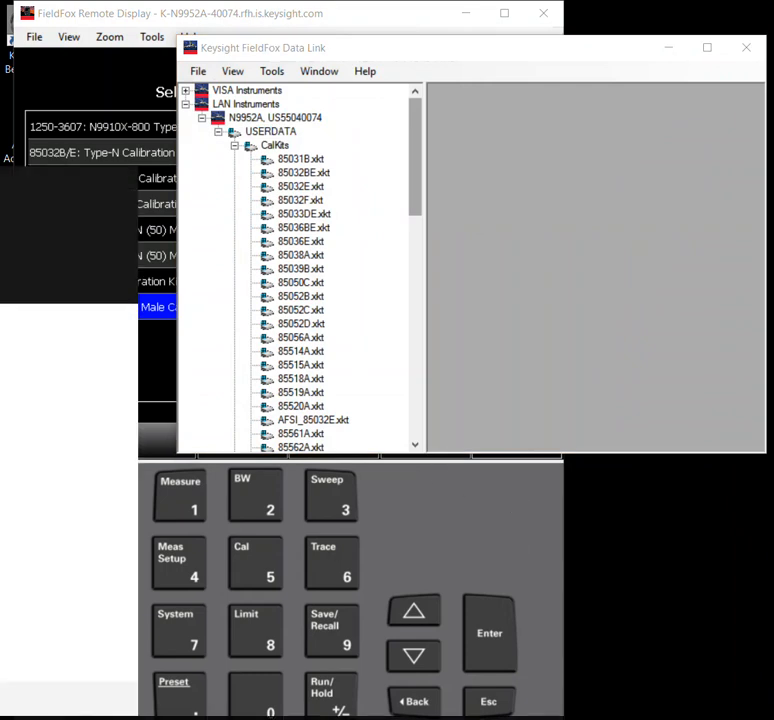
text(cmd)
key(Return)
drag(263, 40, 445, 117)
text(cd desktop)
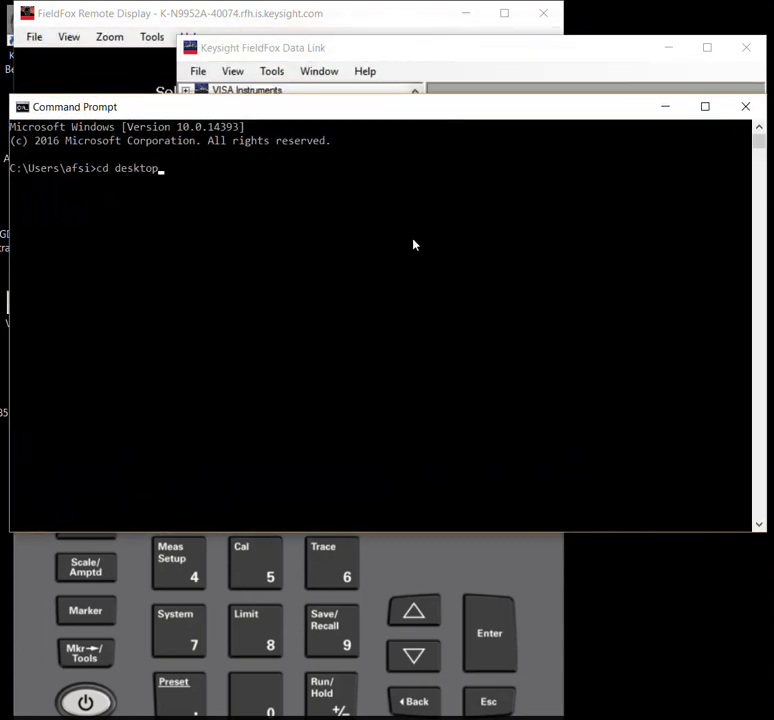
key(Return)
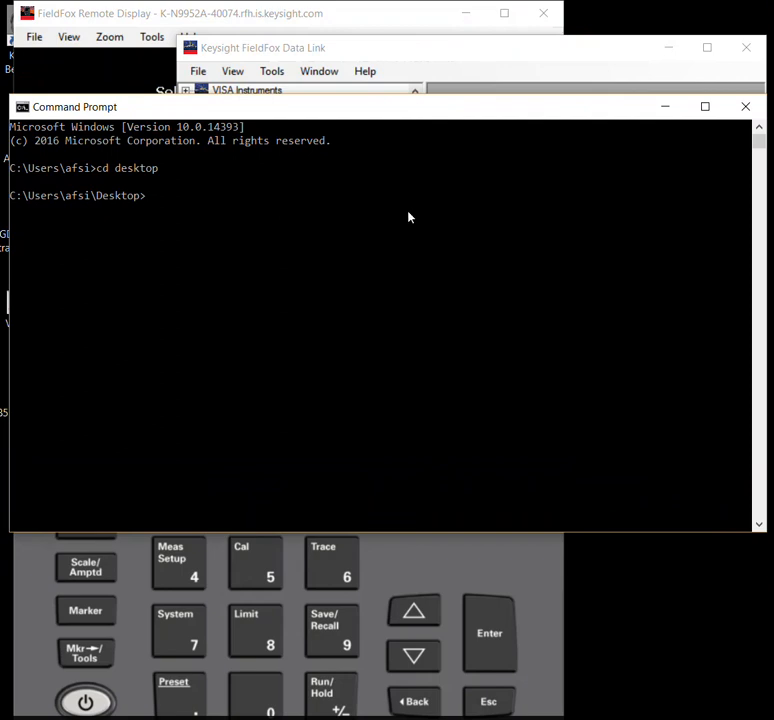
Connect via 'ftp K-N9952A-40074' and log in as anonymous with an empty password.
text(ftp K-N9952A-400)
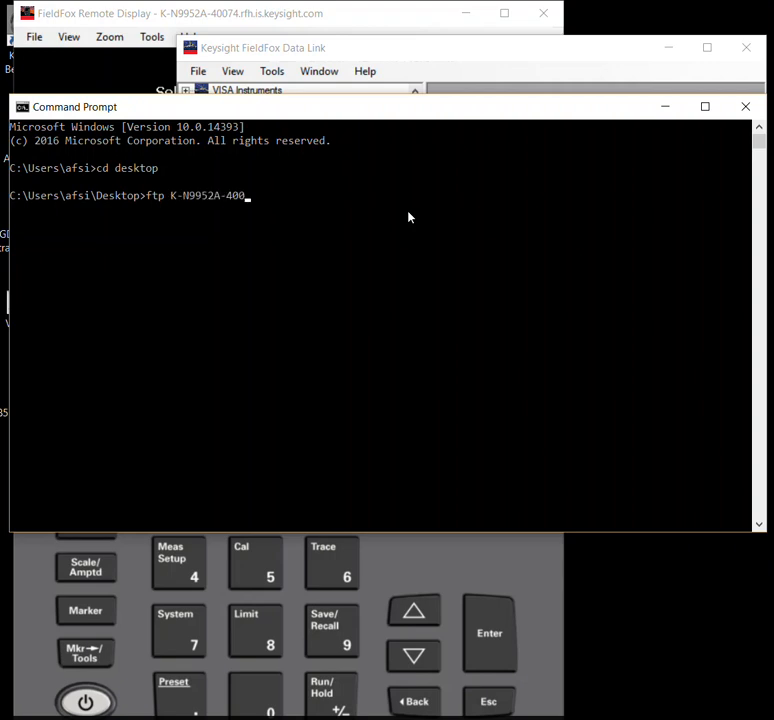
text(74)
key(Return)
text(anonymous)
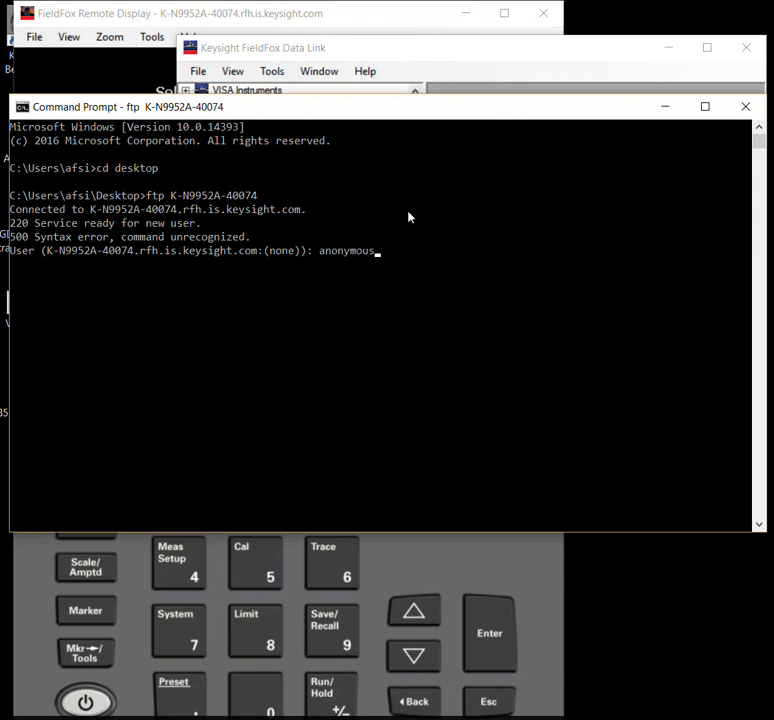
key(Return)
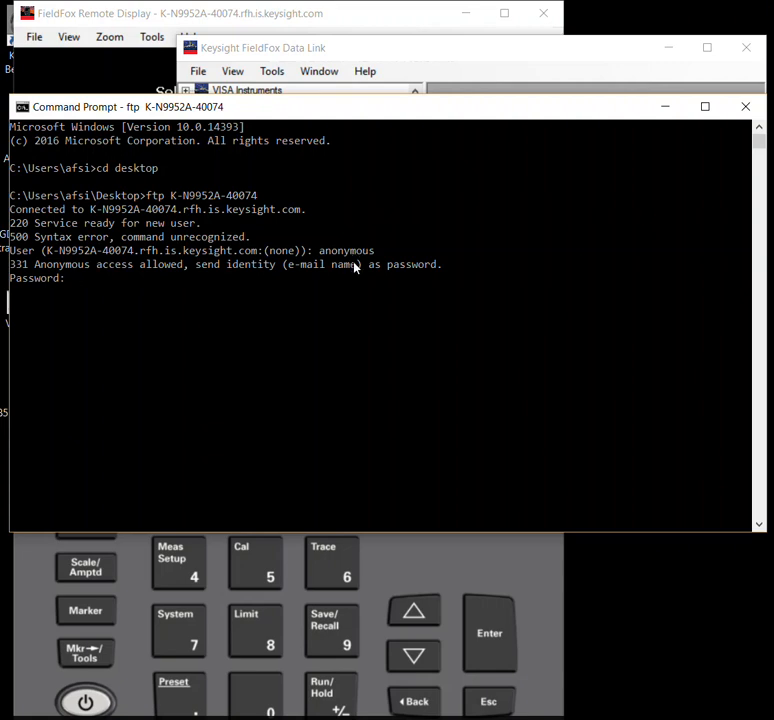
key(Return)
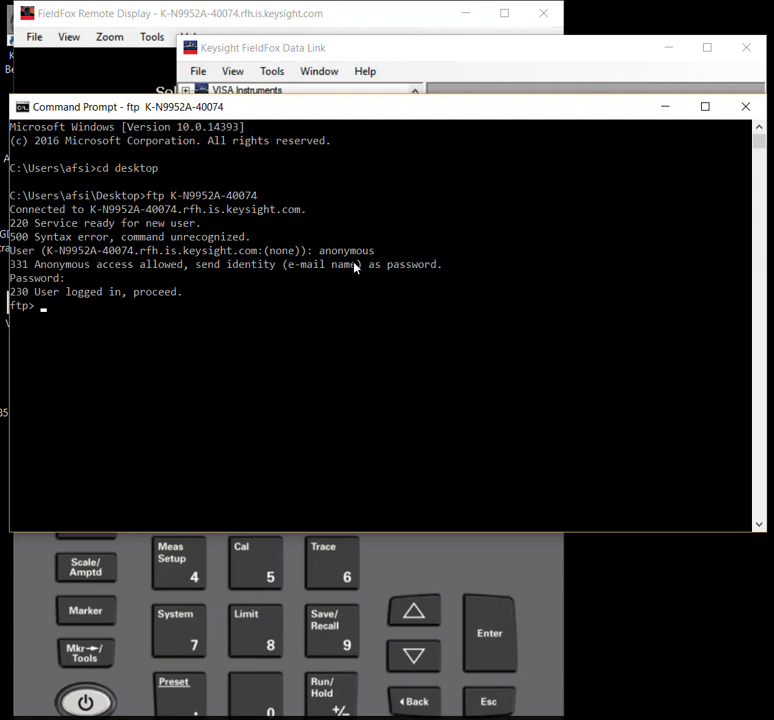
Change into userdata\calkits on the analyzer and list its files with ls.
text(cd userdata)
key(Return)
text(cd cla)
key(BackSpace)
key(BackSpace)
text(alkits)
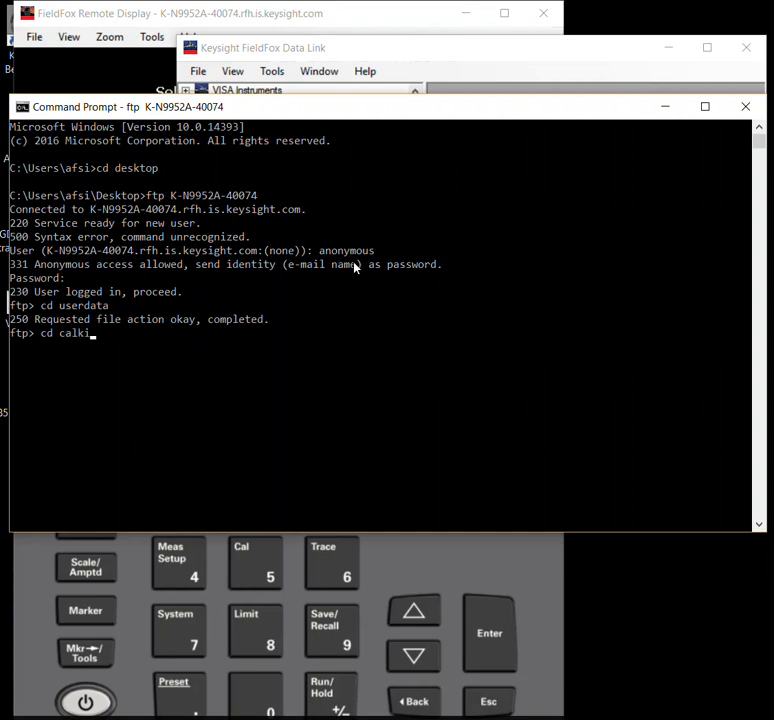
key(Return)
text(ls)
key(Return)
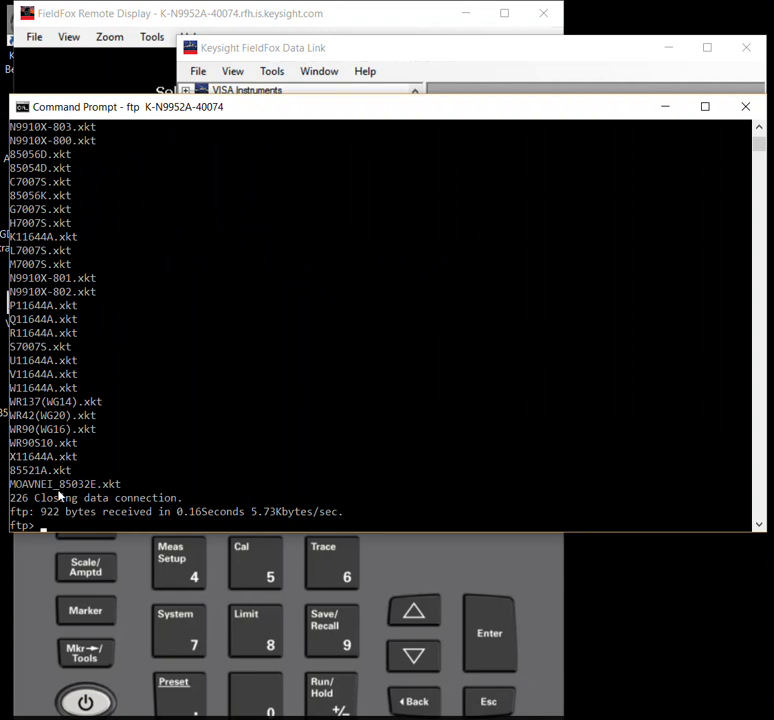
Run 'mget M*.*', skip M7007S.xkt, download MOAVNEI_85032E.xkt, and exit with bye.
text(mget *)
key(BackSpace)
text(M*.*)
key(Return)
text(n)
key(Return)
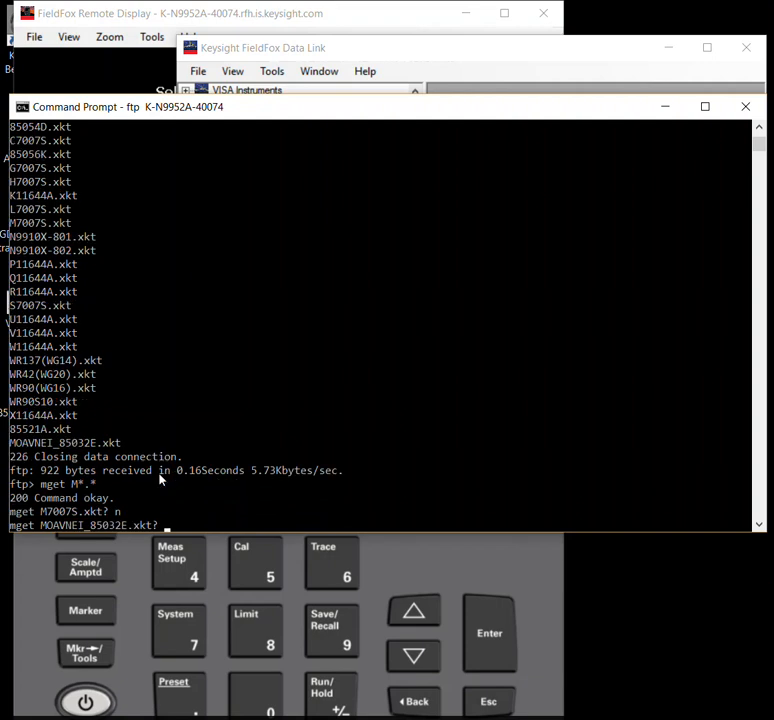
text(y)
key(Return)
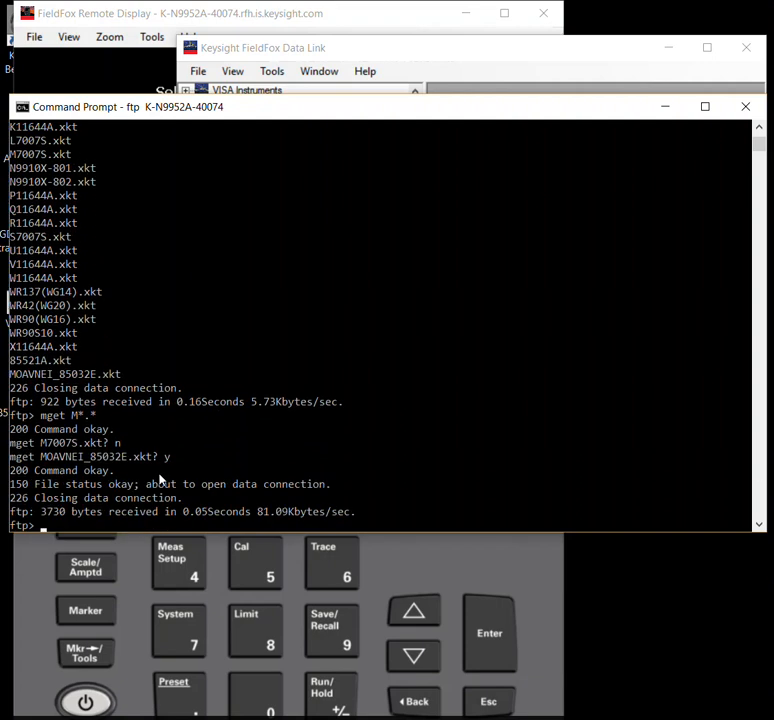
text(bye)
key(Return)
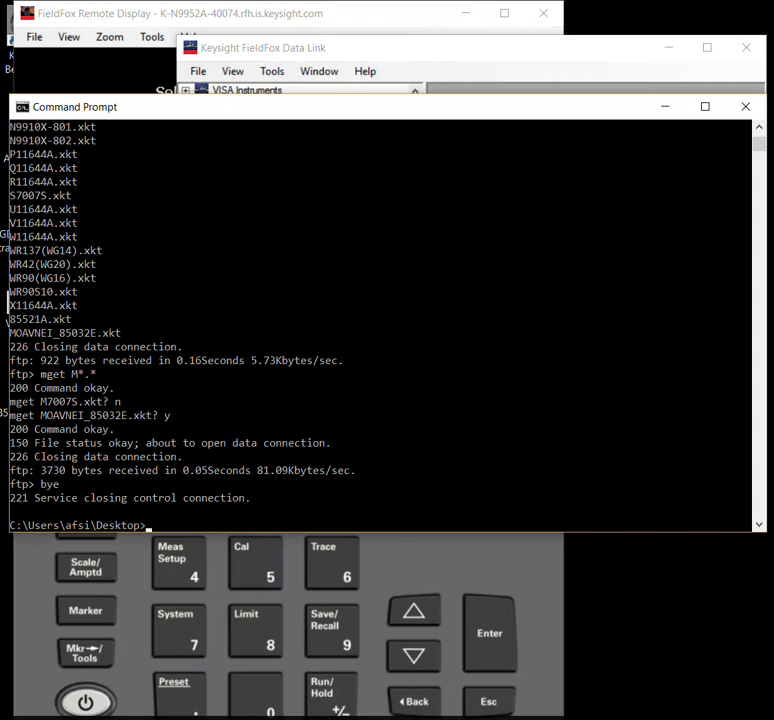
Fix the misplaced N so the Desktop file MOAVNEI_85032E.xkt becomes MOAVENI_85032E.xkt.
click(150, 718)
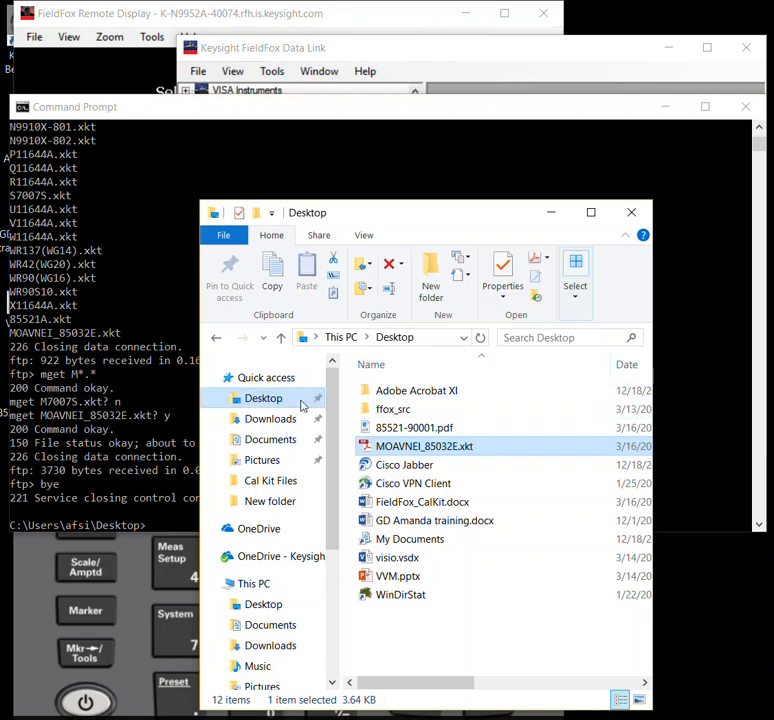
click(289, 403)
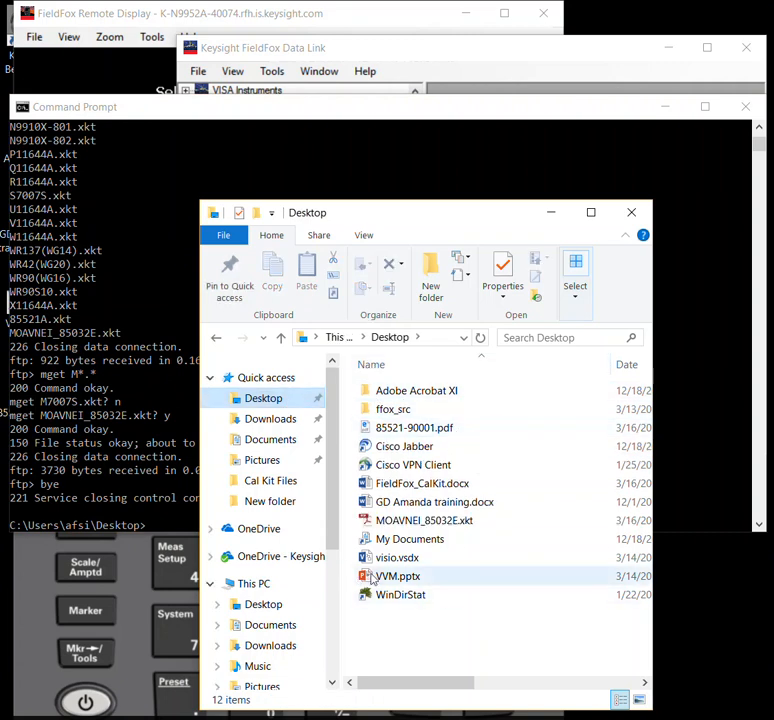
click(433, 522)
key(F2)
key(Home)
key(Right)
key(Right)
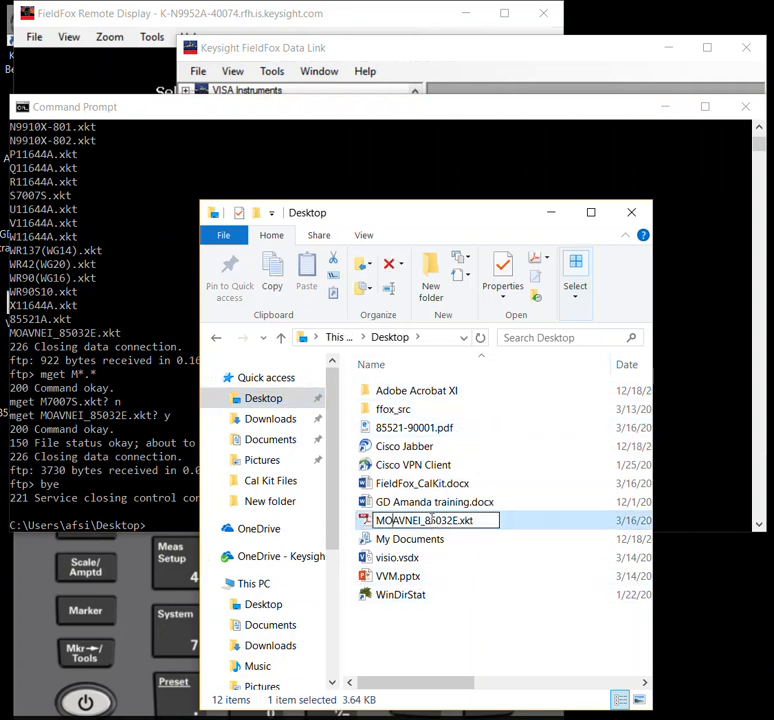
key(Delete)
text(N)
key(Return)
click(525, 172)
Reconnect to the FieldFox over FTP and log in as anonymous with an empty password.
key(Up)
key(Up)
key(Down)
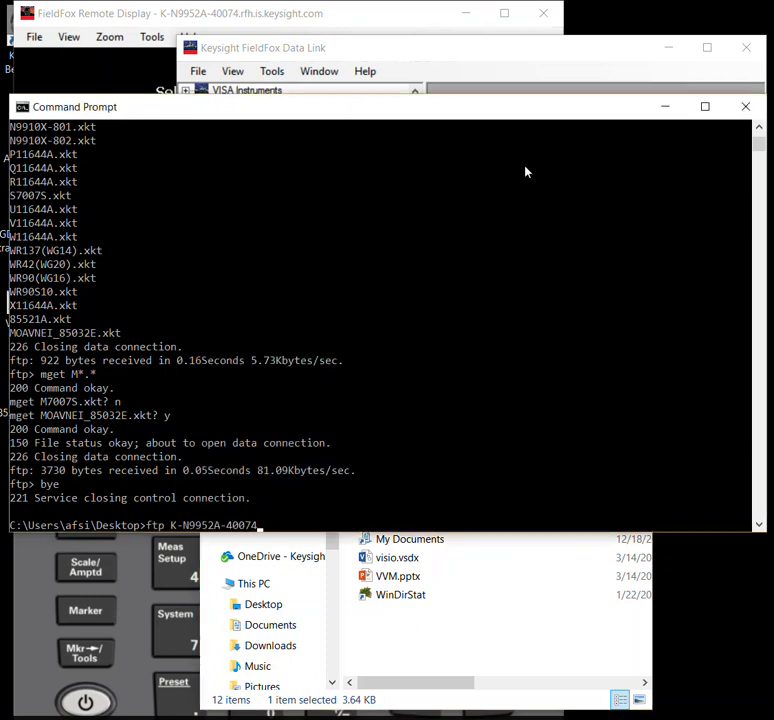
key(Return)
text(anonymous)
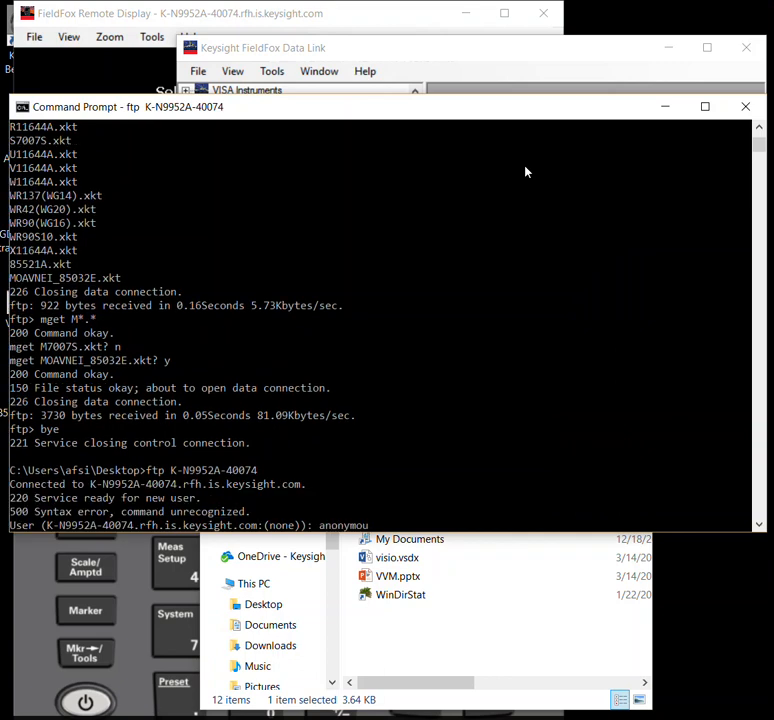
key(Return)
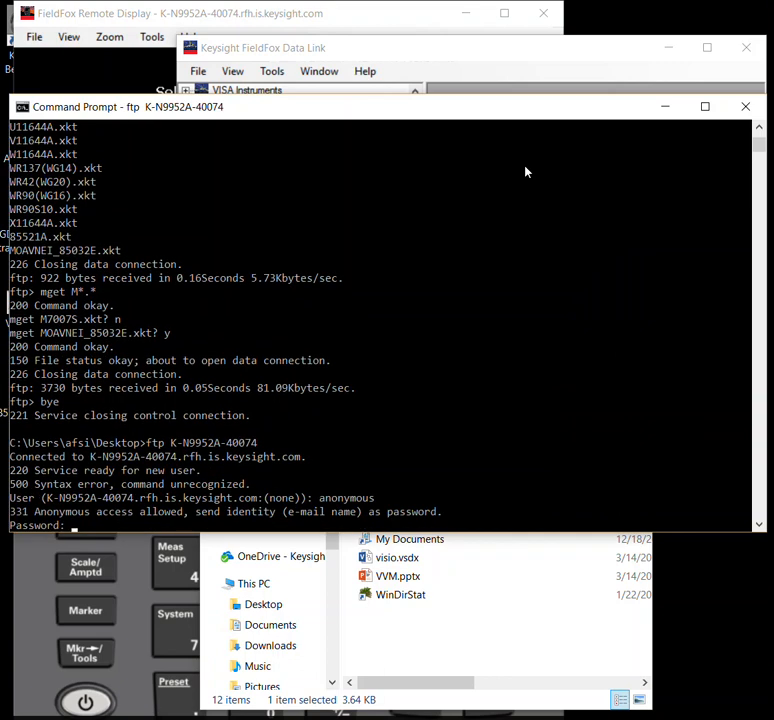
key(Return)
Change to the userdata/calkits folder and list its cal kit files.
text(cd userdata)
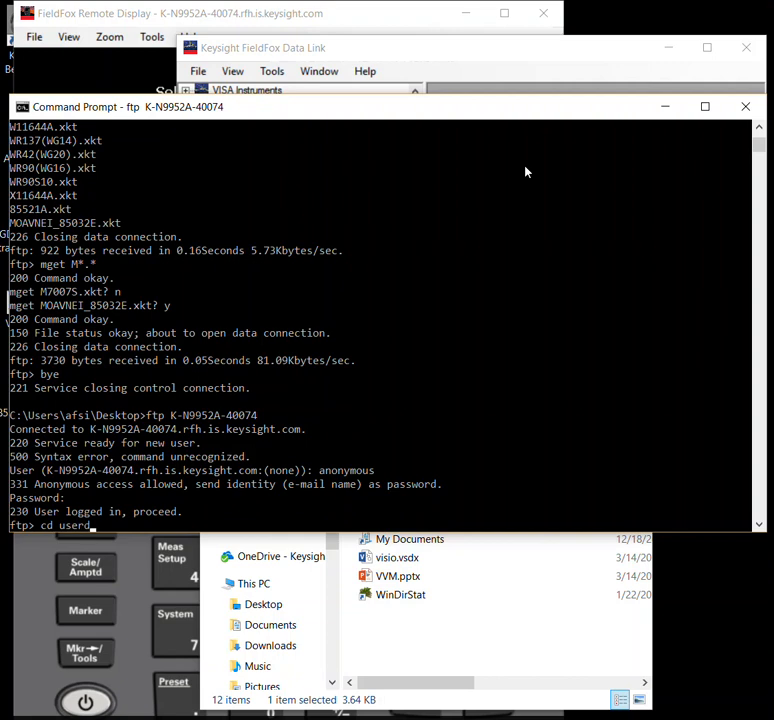
key(Return)
text(cd calkits)
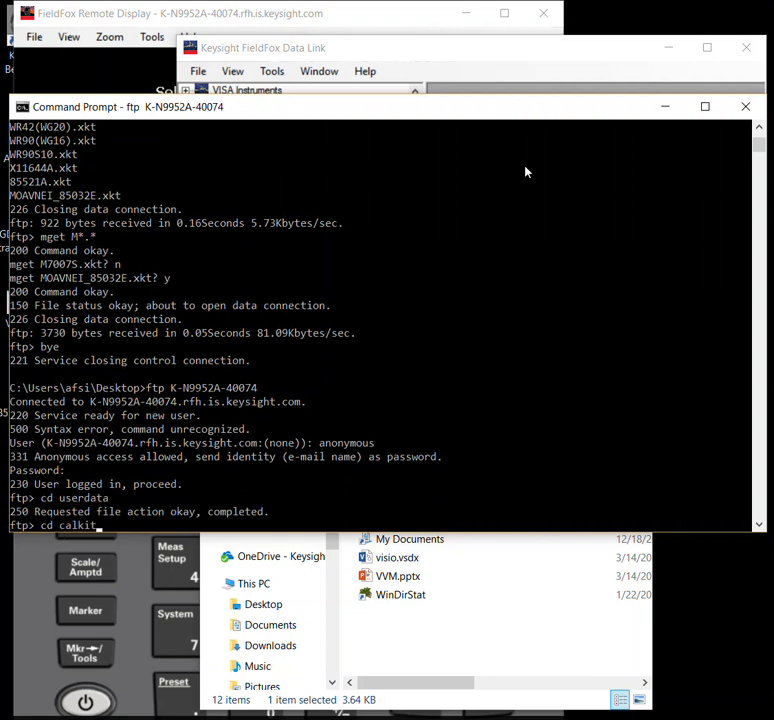
key(Return)
text(ls)
key(Return)
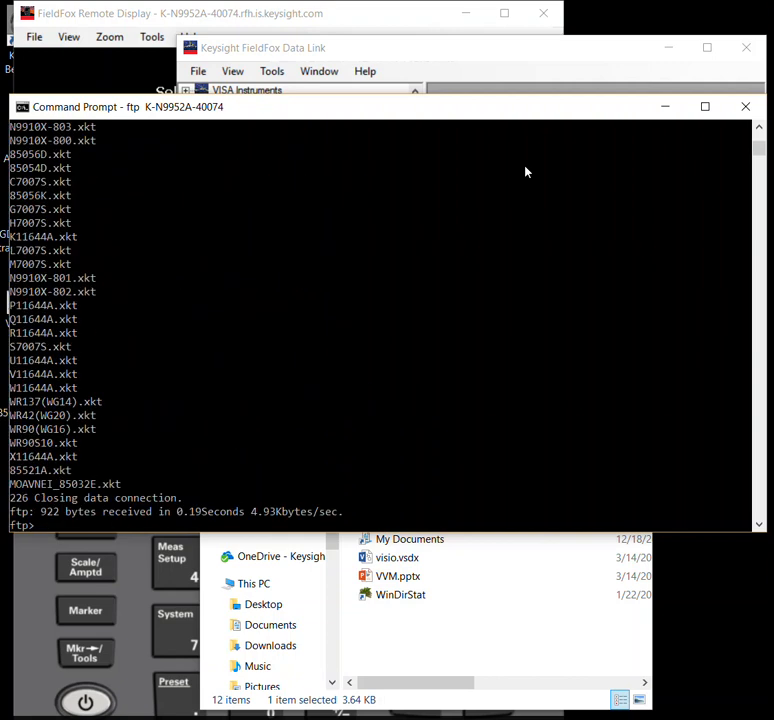
Upload MOAVENI_85032E.xkt with 'mput M*.*', skipping the My Documents shortcut.
text(mput M*.*)
key(Return)
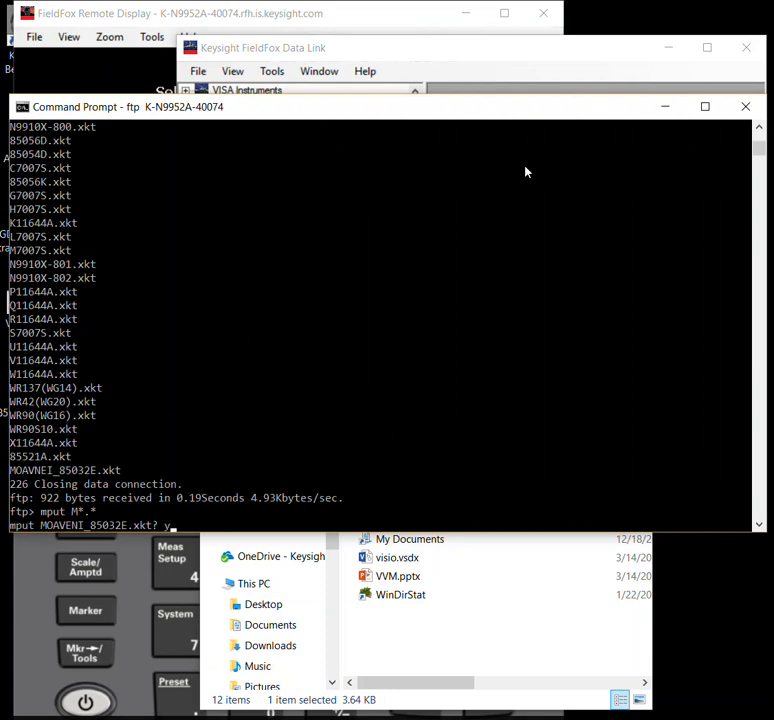
text(y)
key(Return)
text(n)
key(Return)
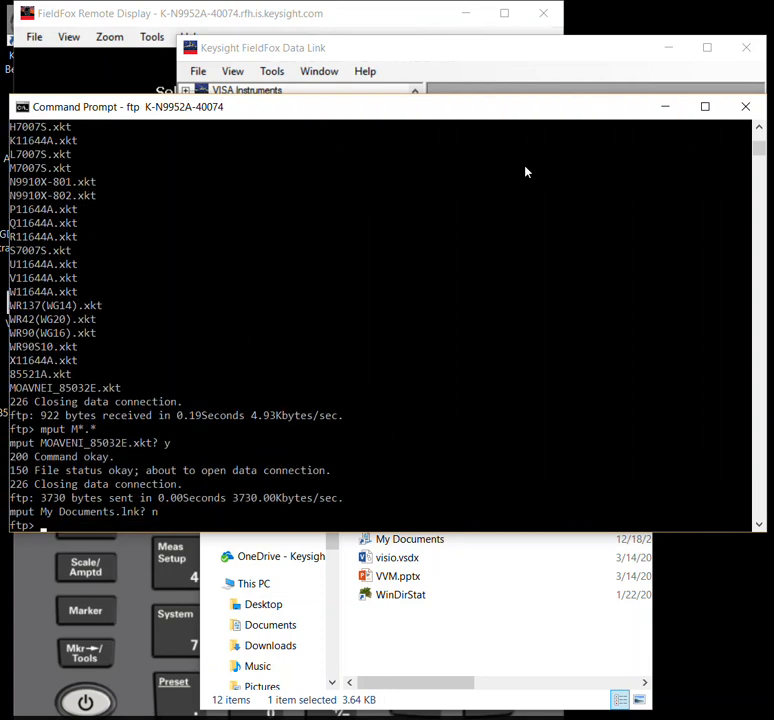
End the FTP session with 'bye' and close Command Prompt with 'exit'.
text(bye)
key(Return)
text(exit)
key(Return)
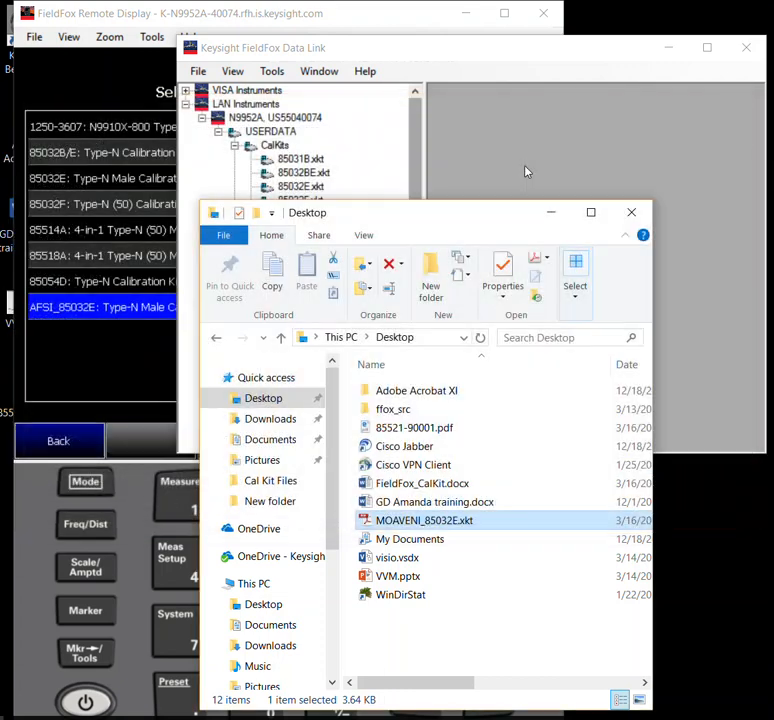
Close the Desktop folder, reveal the FieldFox screen and restart Mechanical Cal Setup.
click(632, 212)
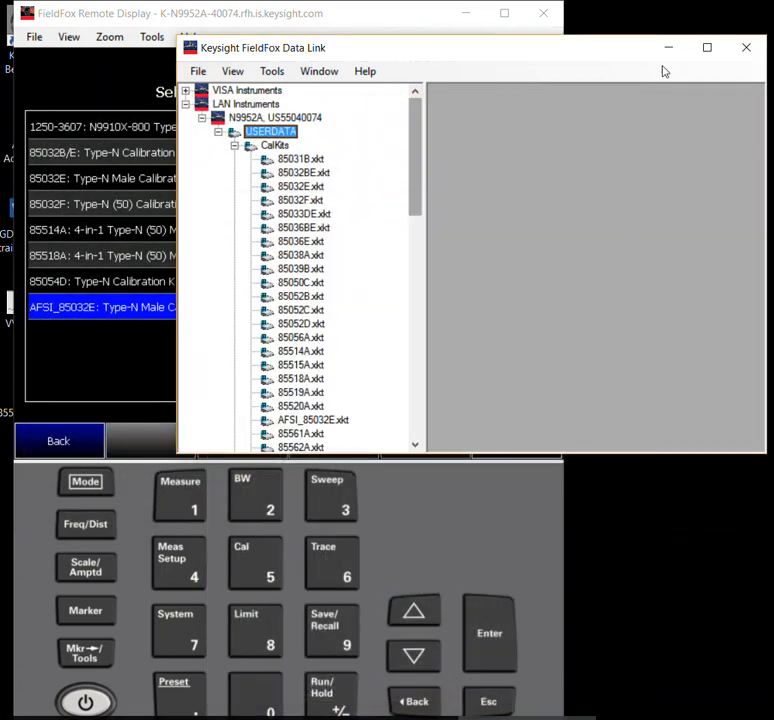
click(670, 49)
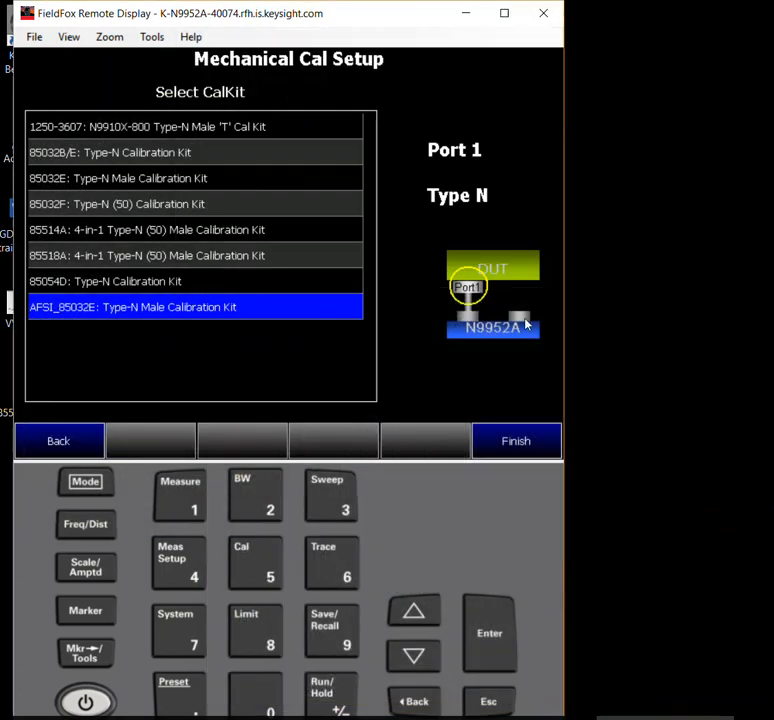
click(488, 701)
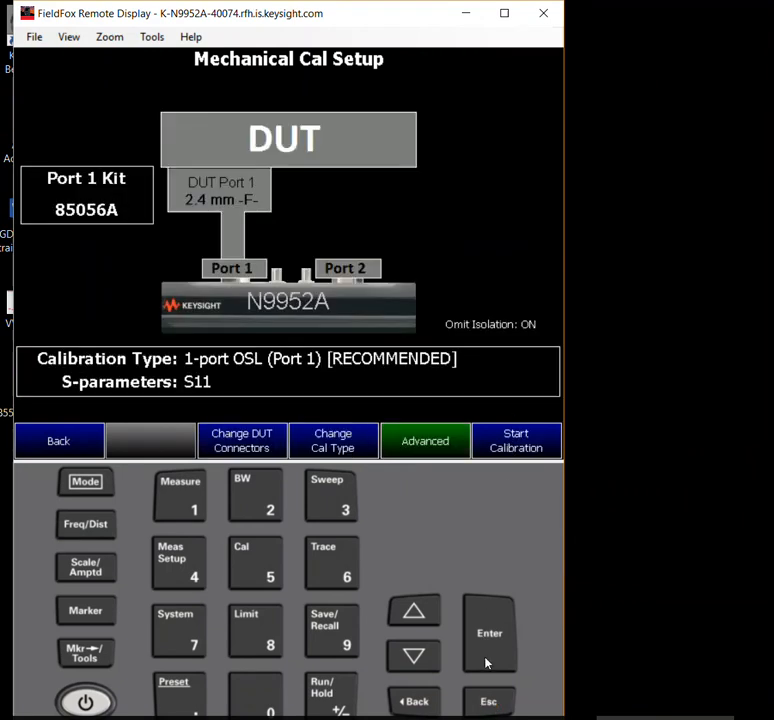
click(488, 701)
click(256, 565)
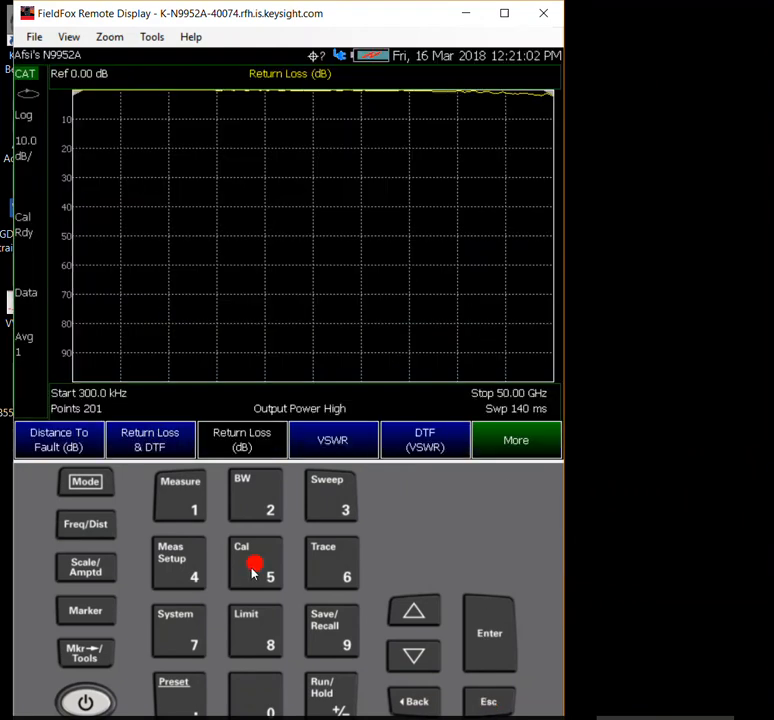
click(249, 452)
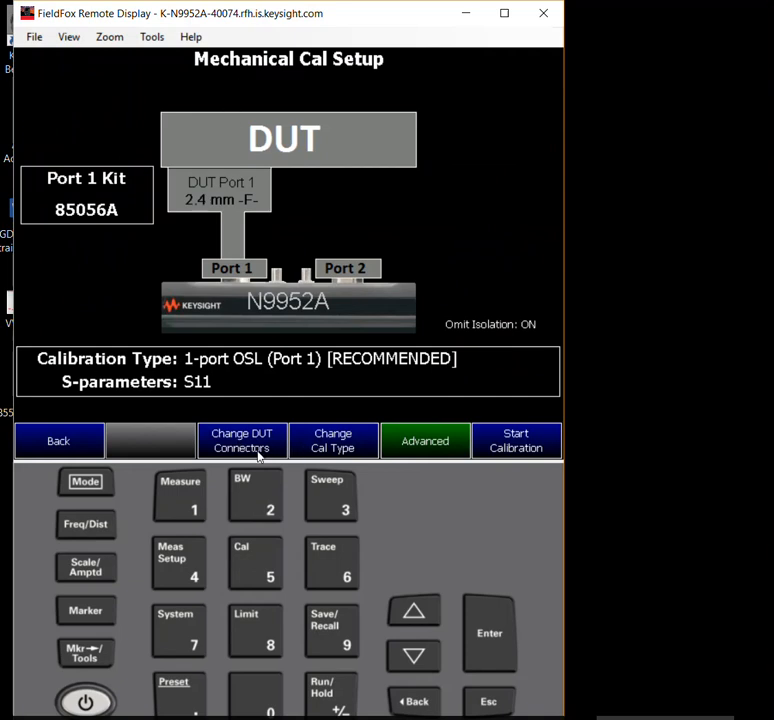
Set the DUT connector to male Type N and show the matching cal kit list.
click(254, 452)
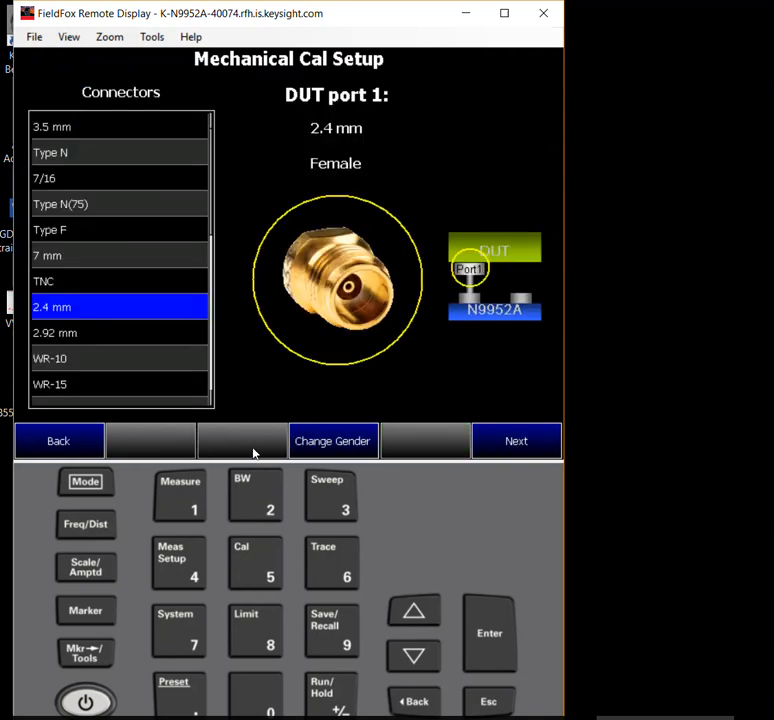
key(Up)
key(Up)
key(Up)
key(Up)
key(Up)
key(Up)
key(Up)
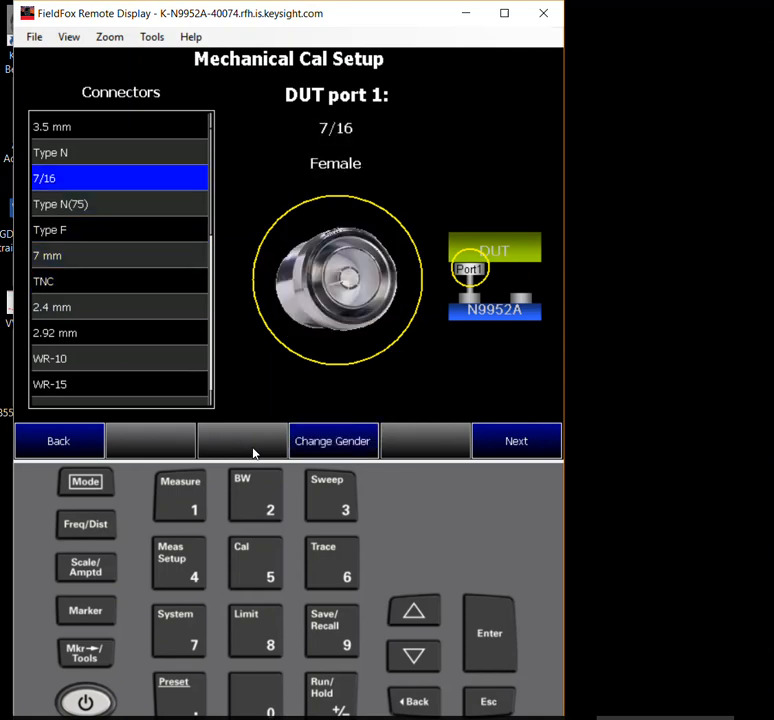
key(Down)
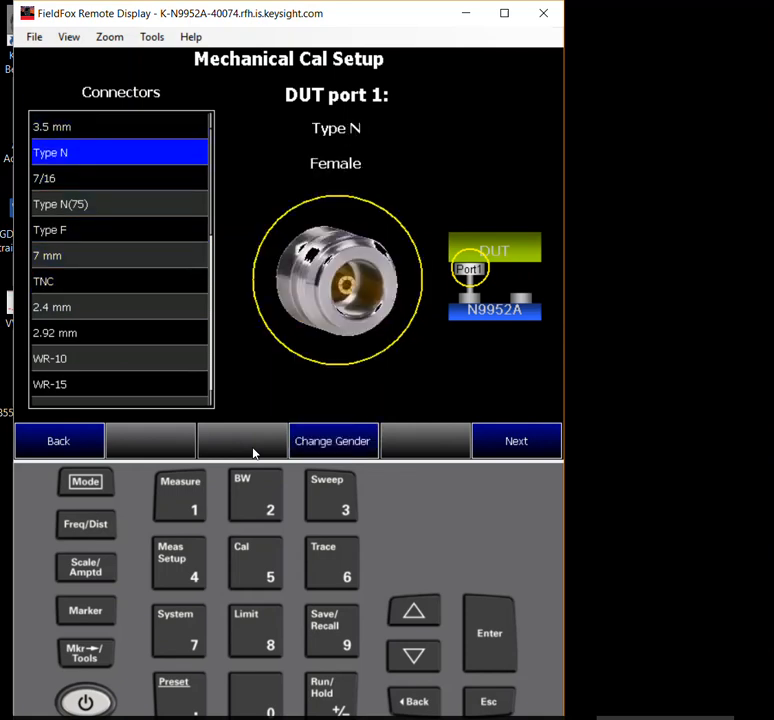
click(516, 441)
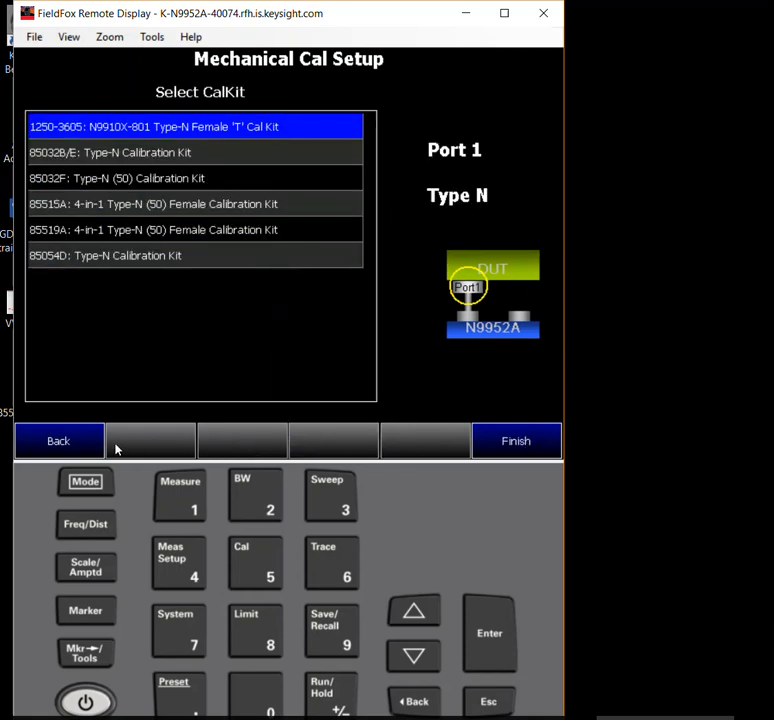
click(59, 441)
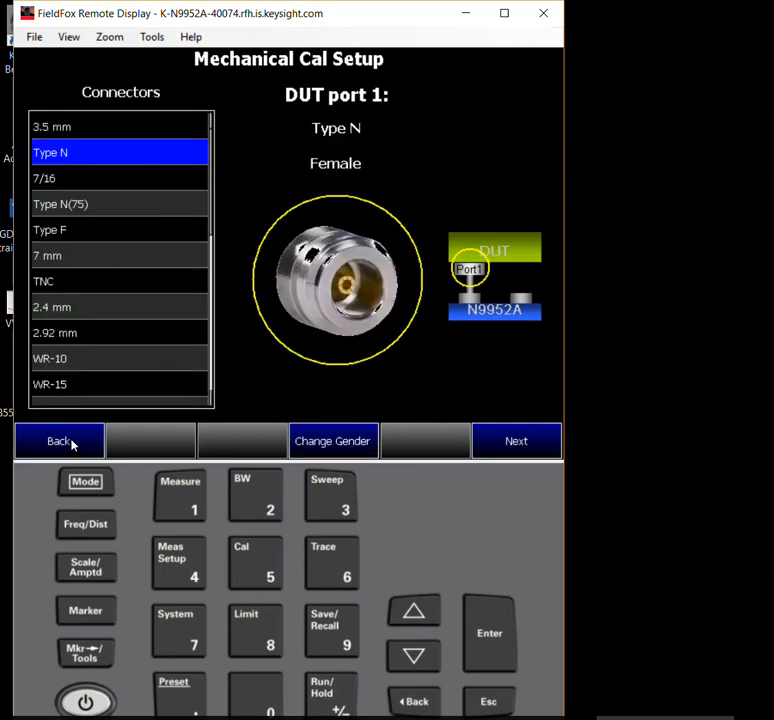
click(335, 441)
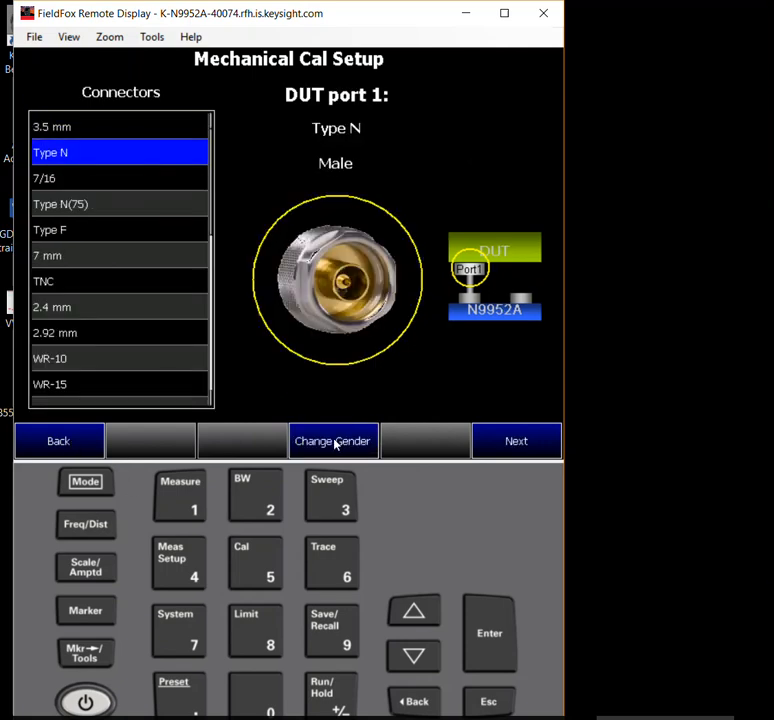
click(524, 444)
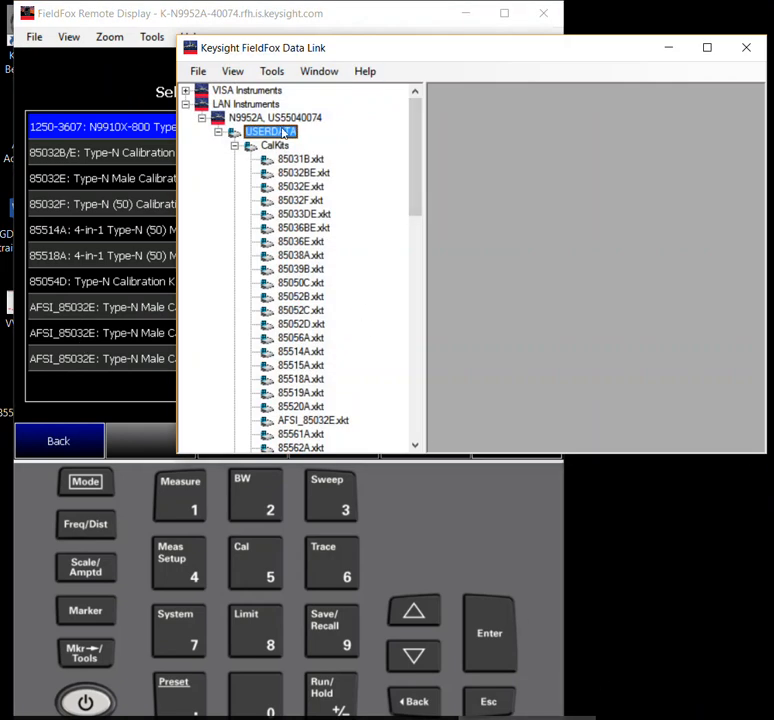
Show the N9952A's stored files and back the FieldFox out of calibration setup.
right_click(288, 119)
click(335, 143)
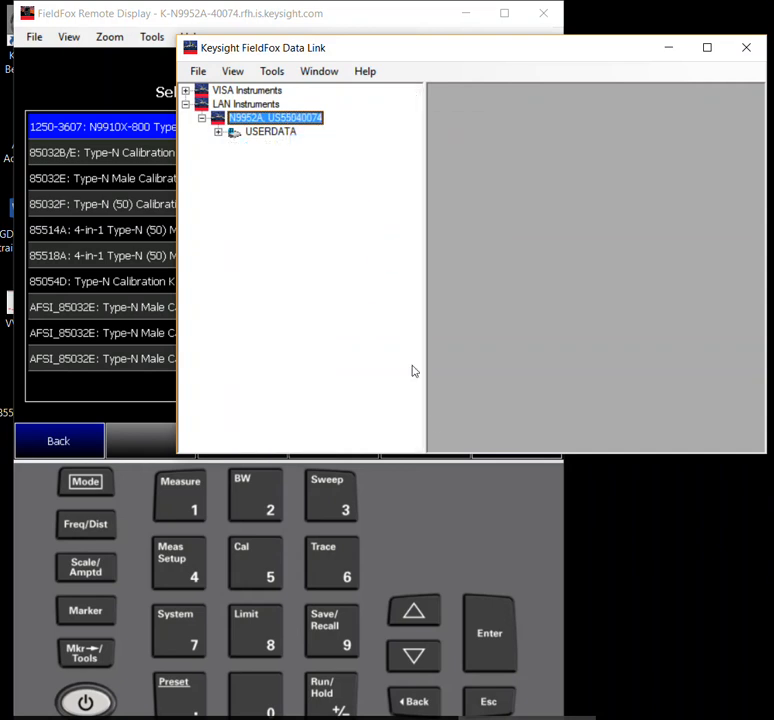
click(89, 361)
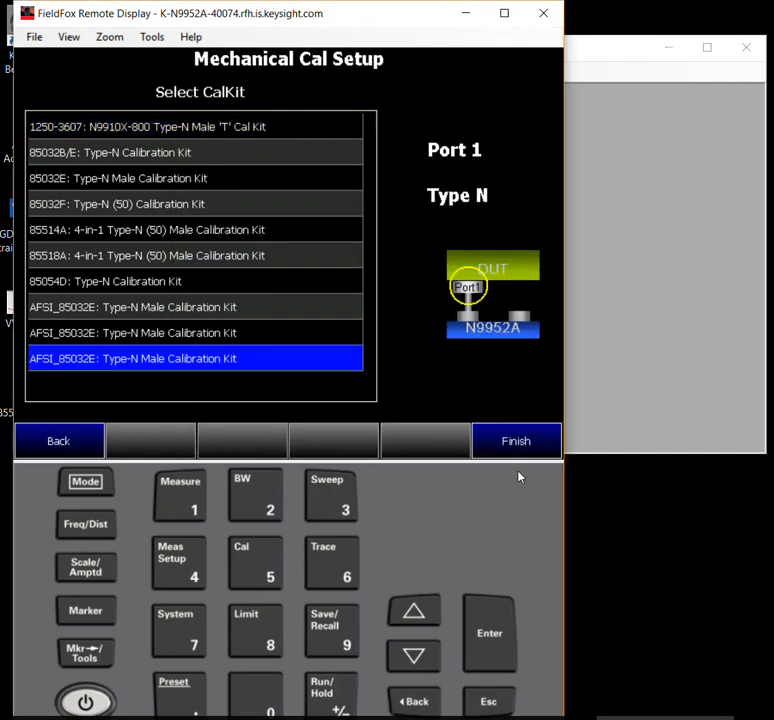
click(496, 703)
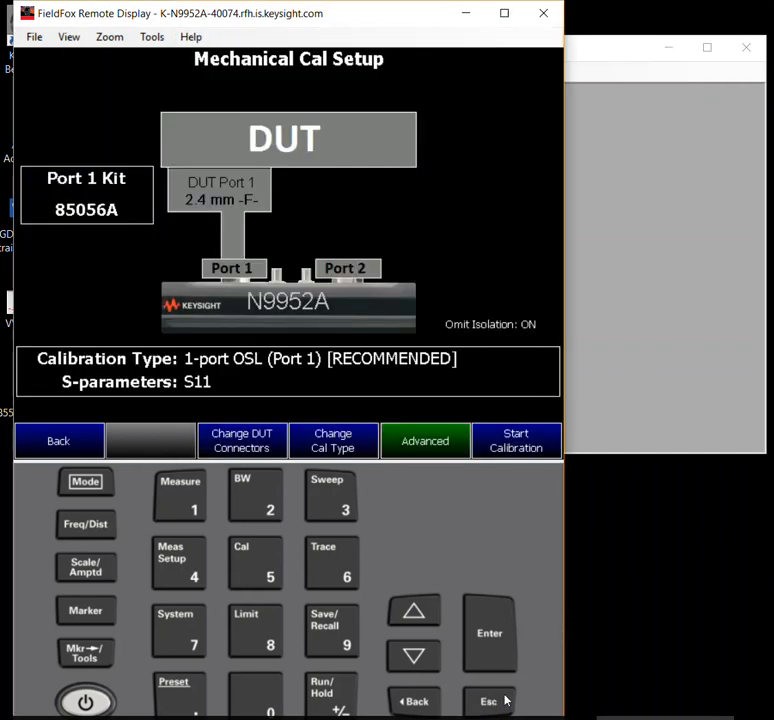
click(499, 703)
Expand USERDATA > CalKits and open MOAVENI_85032E.xkt for editing.
click(593, 438)
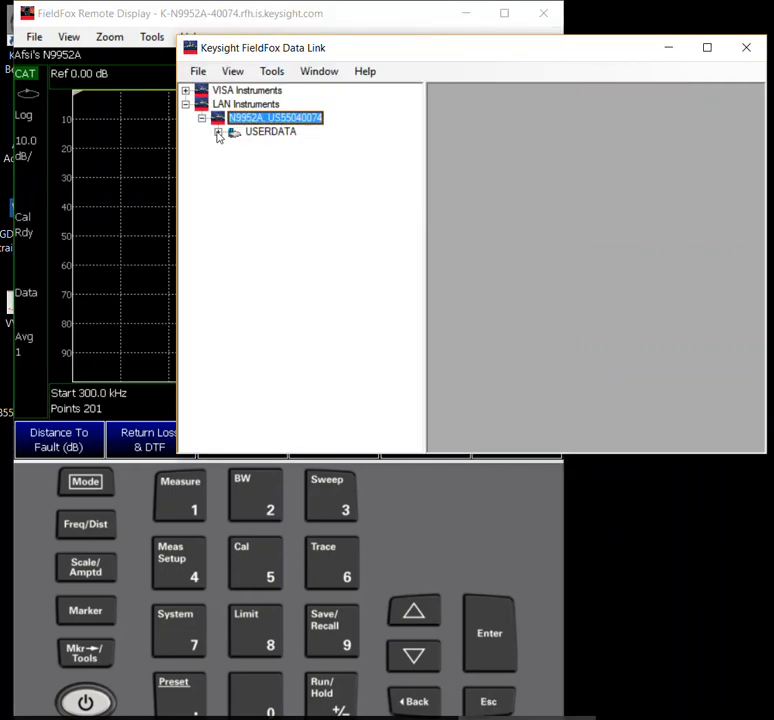
click(220, 134)
scroll(305, 328, down, 15)
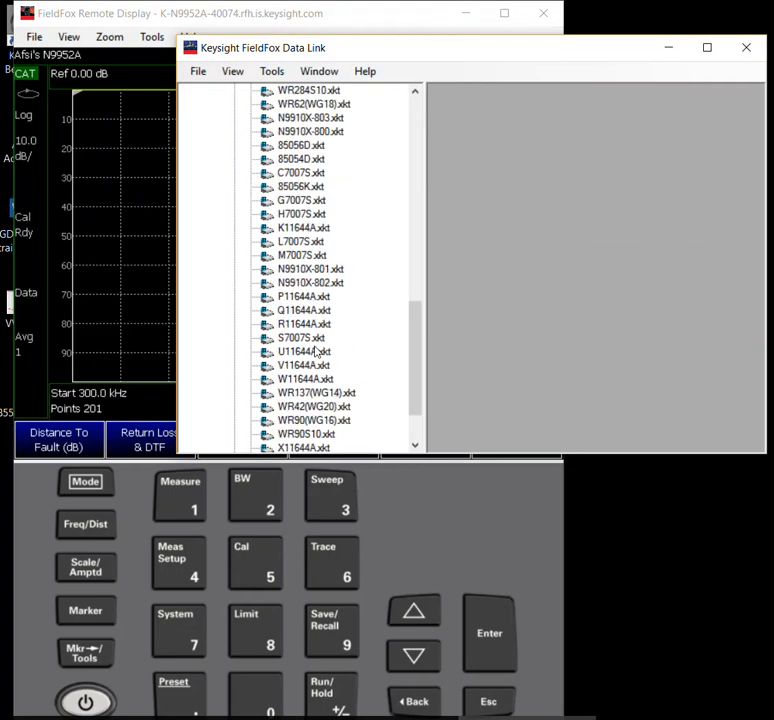
right_click(320, 423)
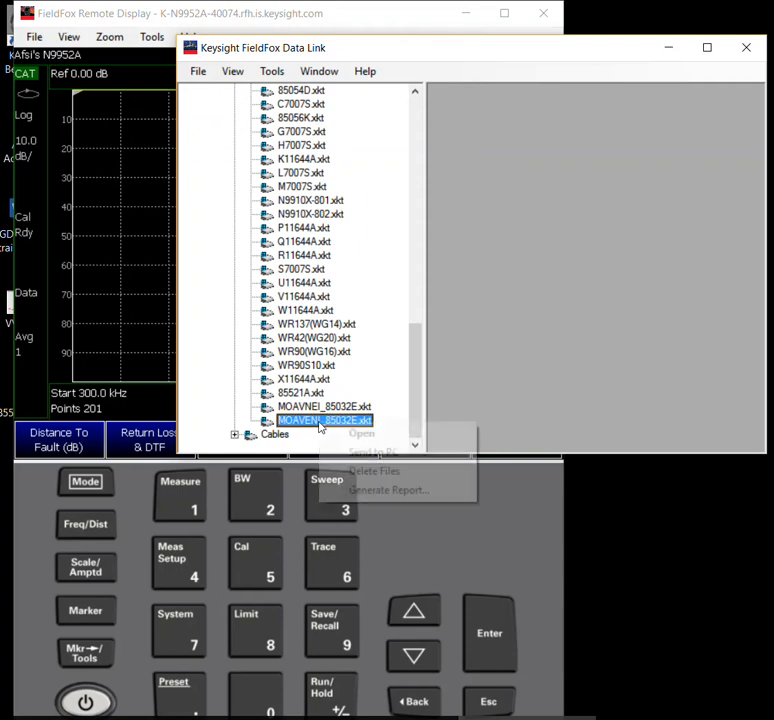
click(344, 433)
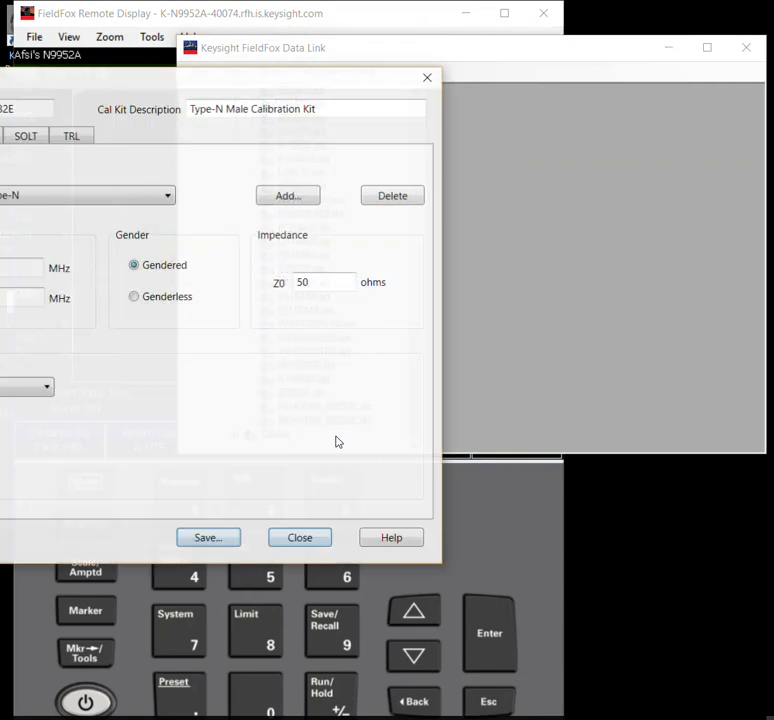
Change the Cal Kit Name in the editor to MOAVENI_85032E.
click(84, 62)
drag(5, 79, 228, 107)
click(183, 131)
text(MAC)
key(BackSpace)
key(BackSpace)
text(OAVEN)
key(Delete)
key(Delete)
key(Delete)
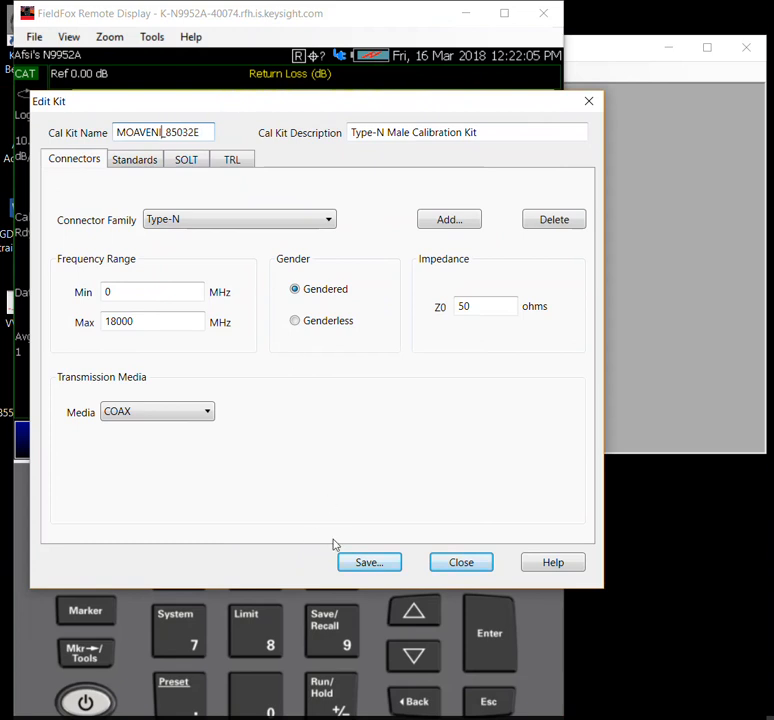
Save the kit over Desktop\MOAVENI_85032E.xkt, confirming the replace, and close the editor.
click(363, 562)
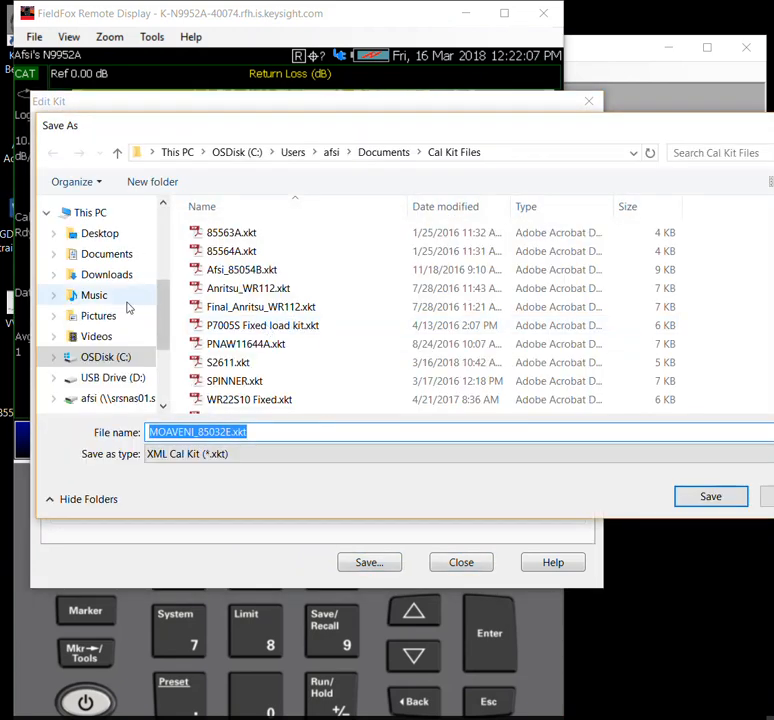
click(136, 233)
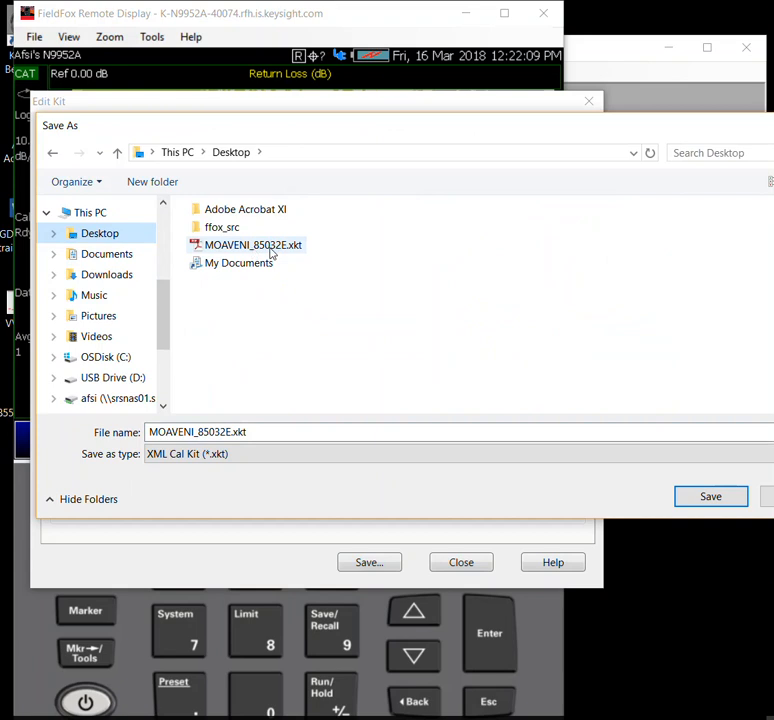
click(711, 497)
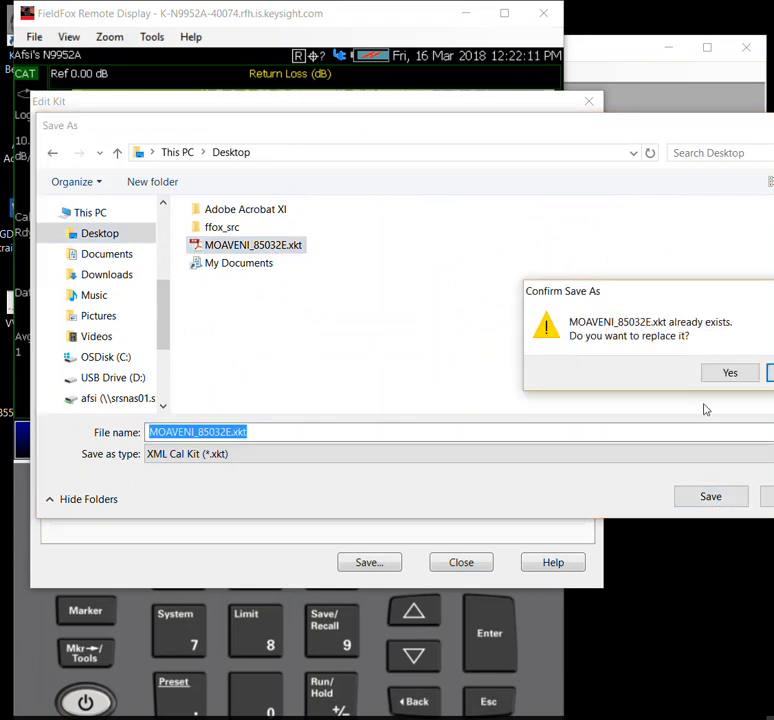
click(713, 378)
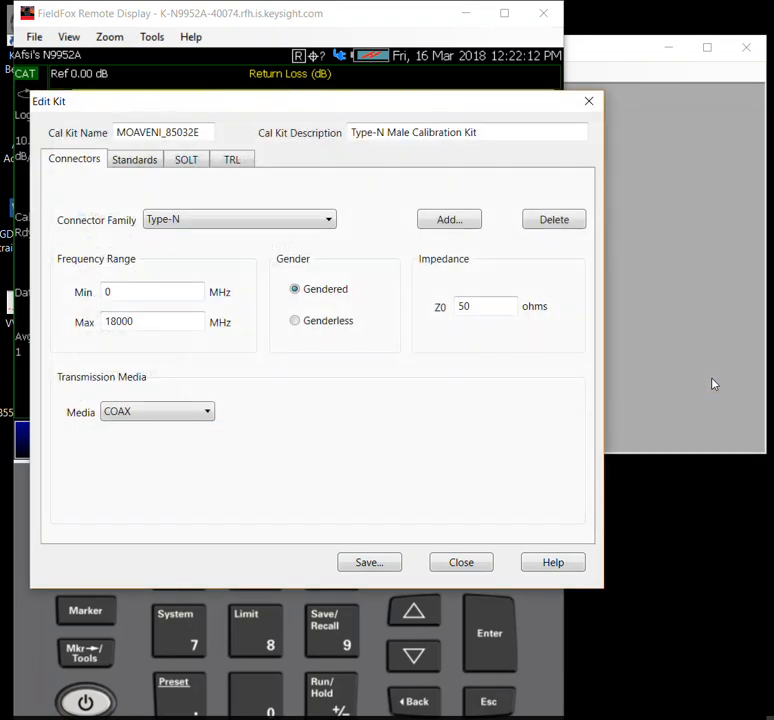
click(461, 562)
click(605, 373)
Send Desktop\MOAVENI_85032E.xkt to the N9952A's Userdata\Calkits folder.
drag(418, 395, 389, 219)
right_click(260, 118)
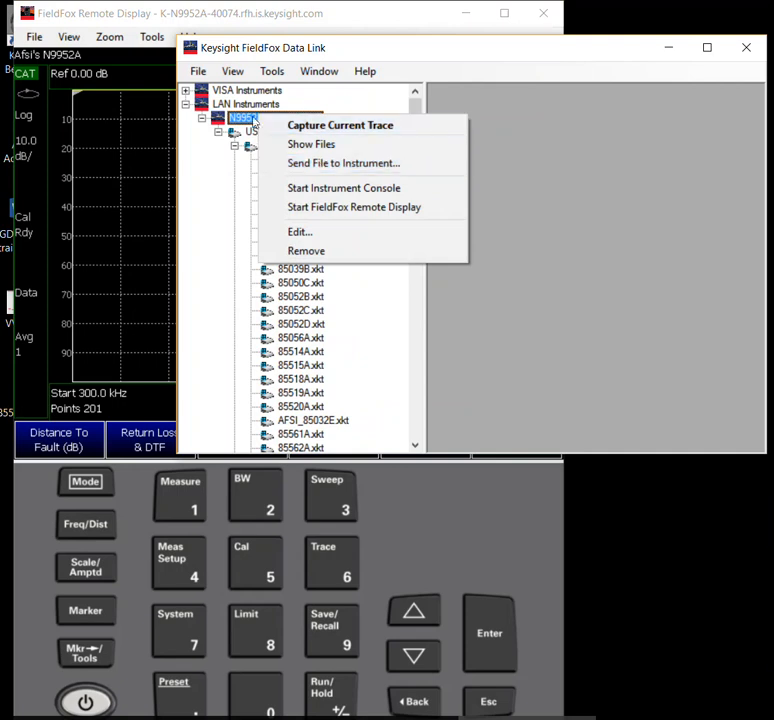
click(319, 168)
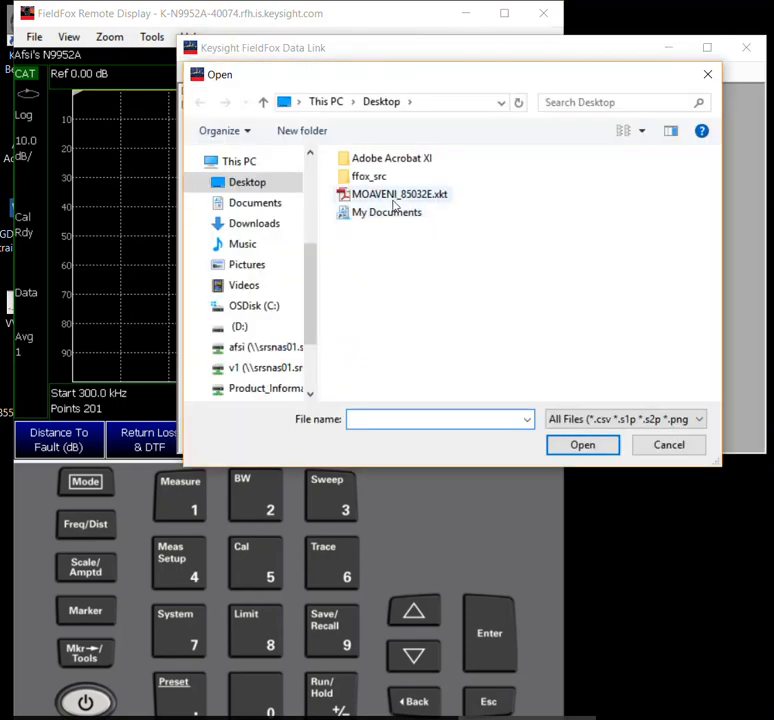
click(396, 196)
click(582, 444)
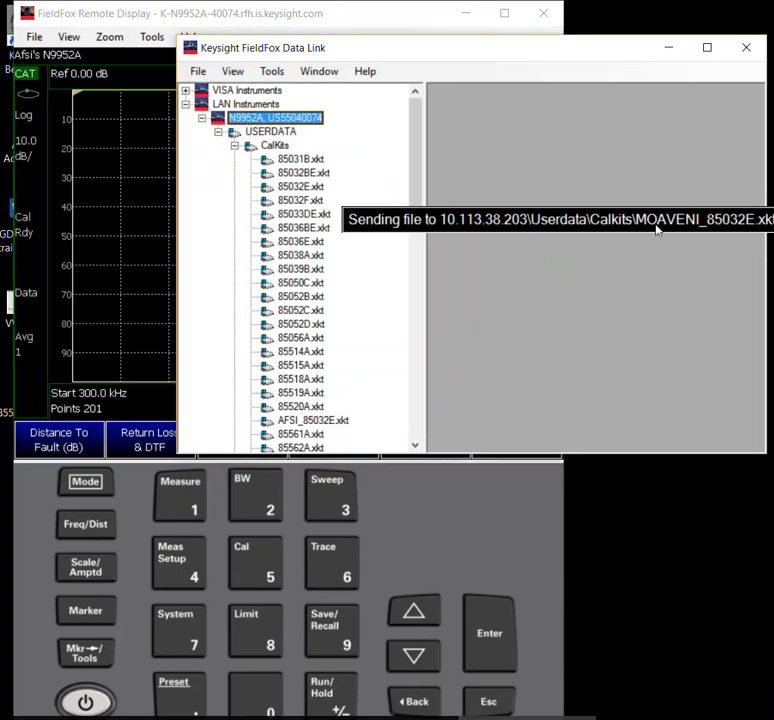
click(486, 590)
click(255, 566)
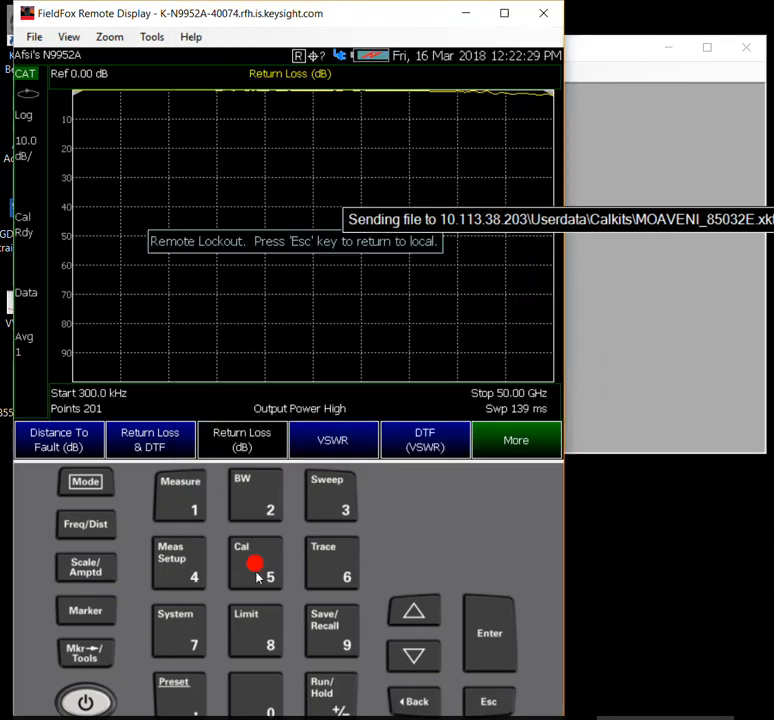
Return the FieldFox to local control and start the Mechanical Cal setup.
click(487, 702)
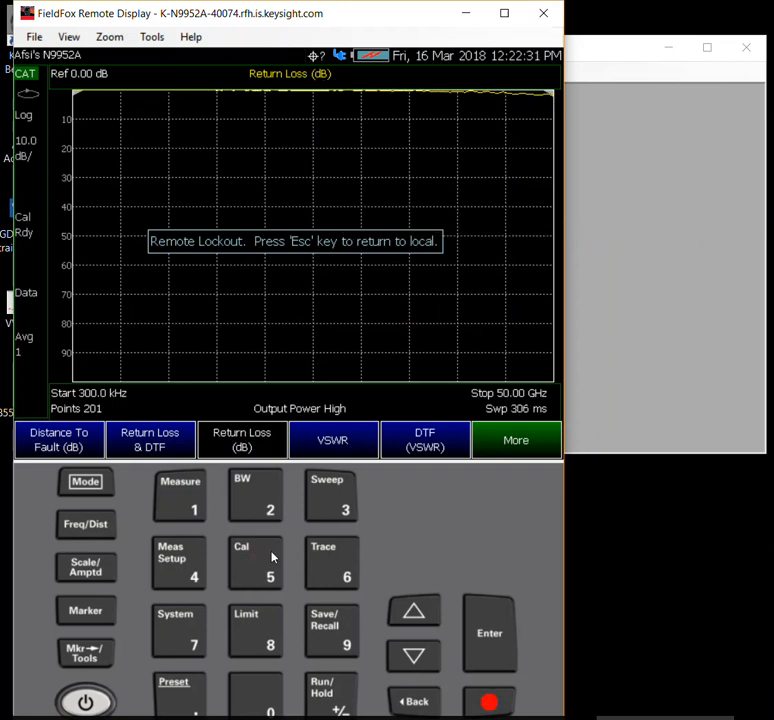
click(256, 564)
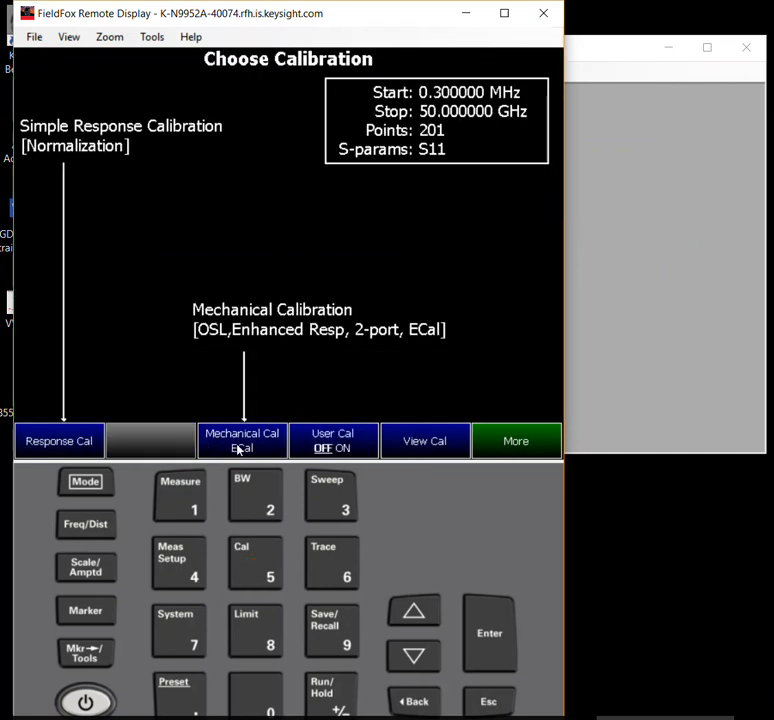
click(241, 450)
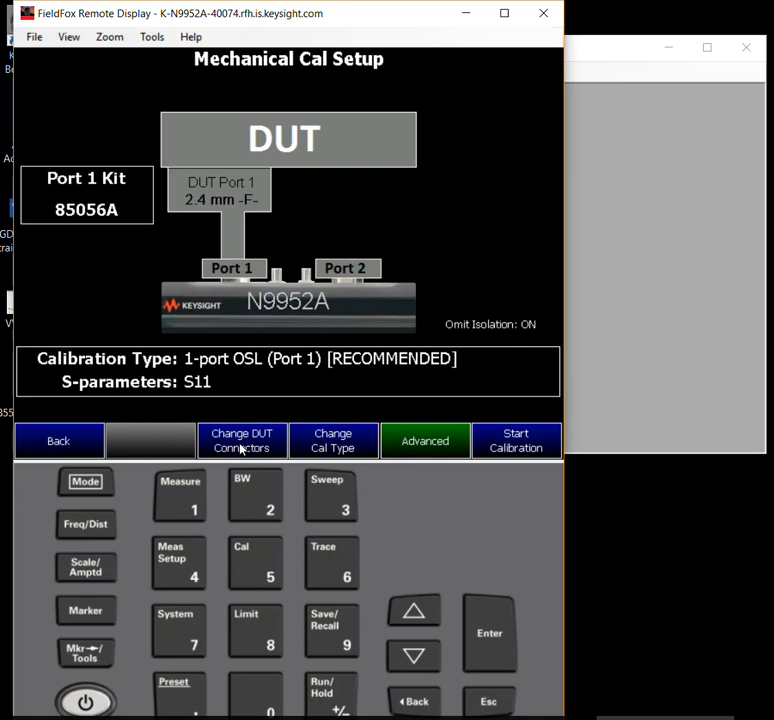
Set the DUT connector to male Type N and browse the Type-N kit list for MOAVENI_85032E.
click(241, 450)
key(Up)
key(Up)
key(Up)
key(Up)
key(Up)
key(Up)
key(Up)
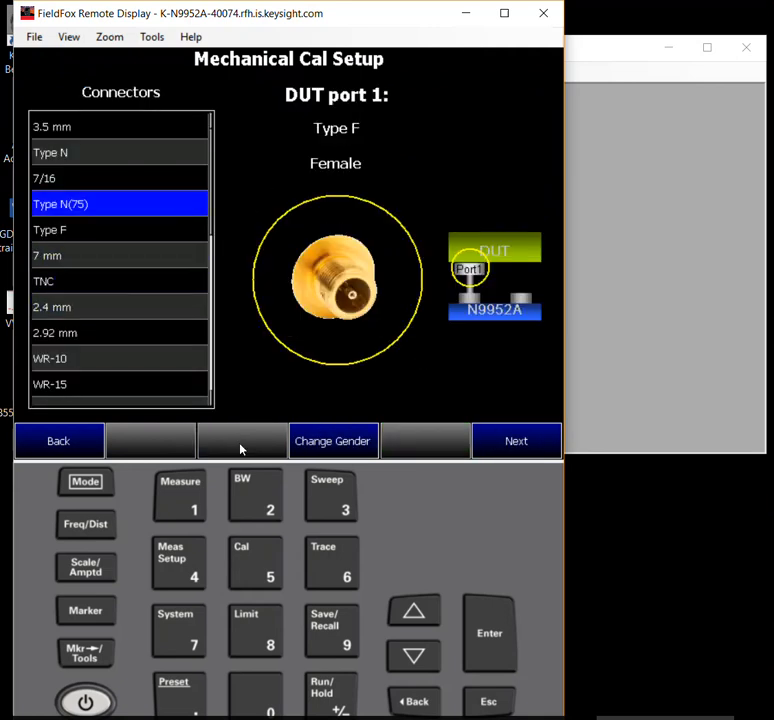
key(Down)
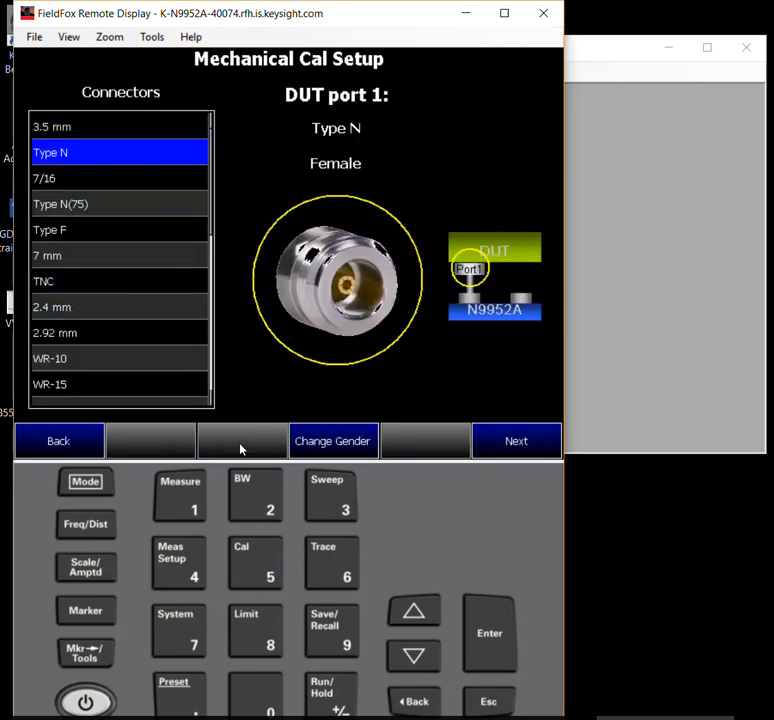
click(506, 443)
click(338, 443)
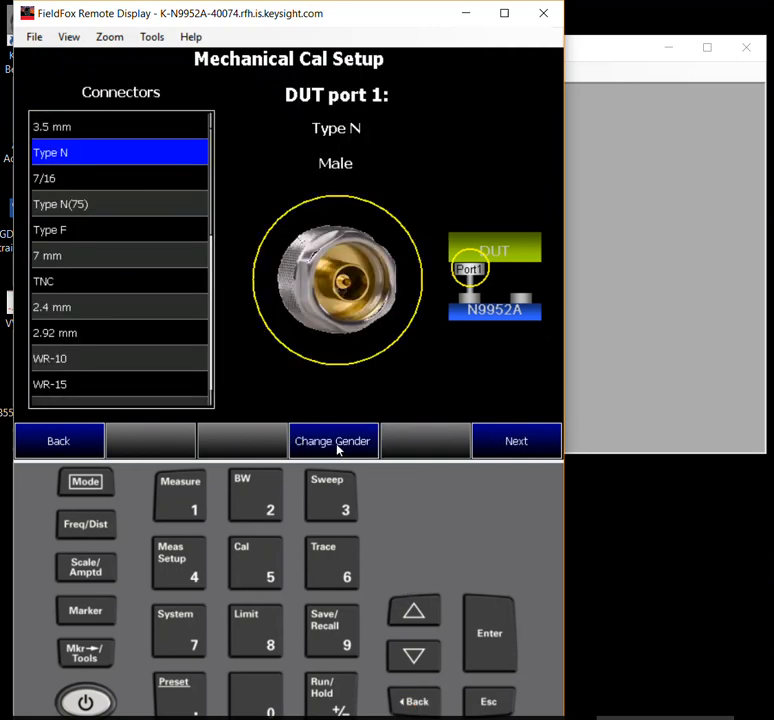
click(488, 446)
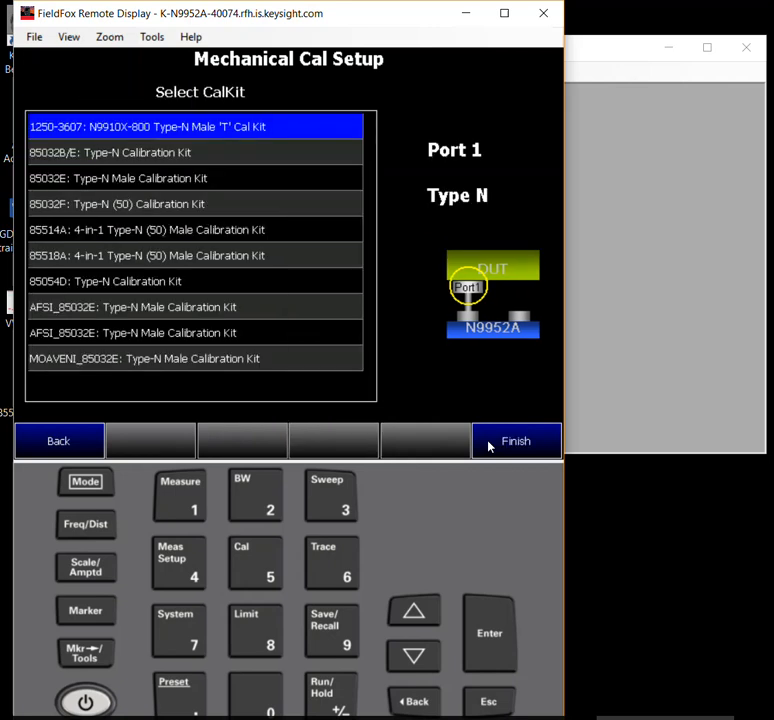
scroll(488, 446, down, 9)
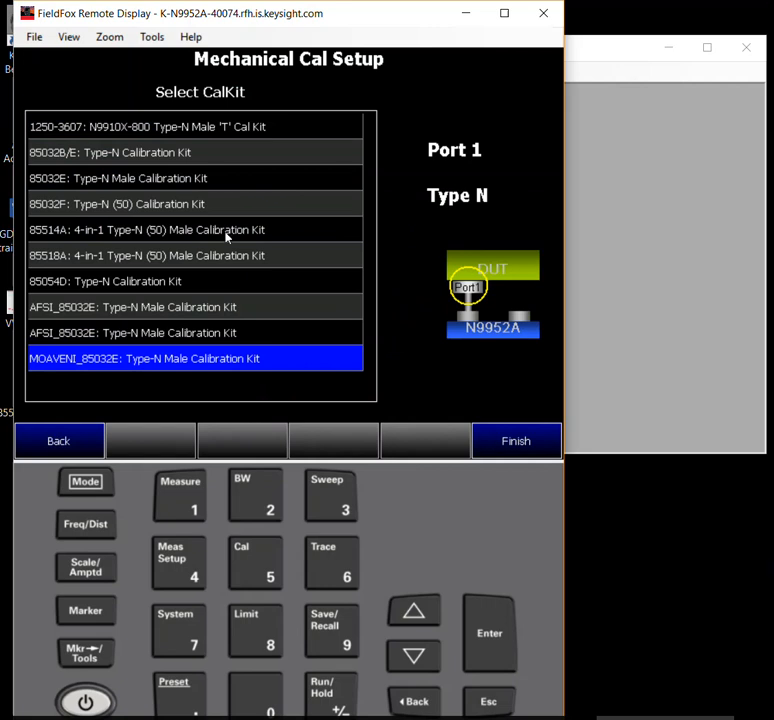
click(489, 702)
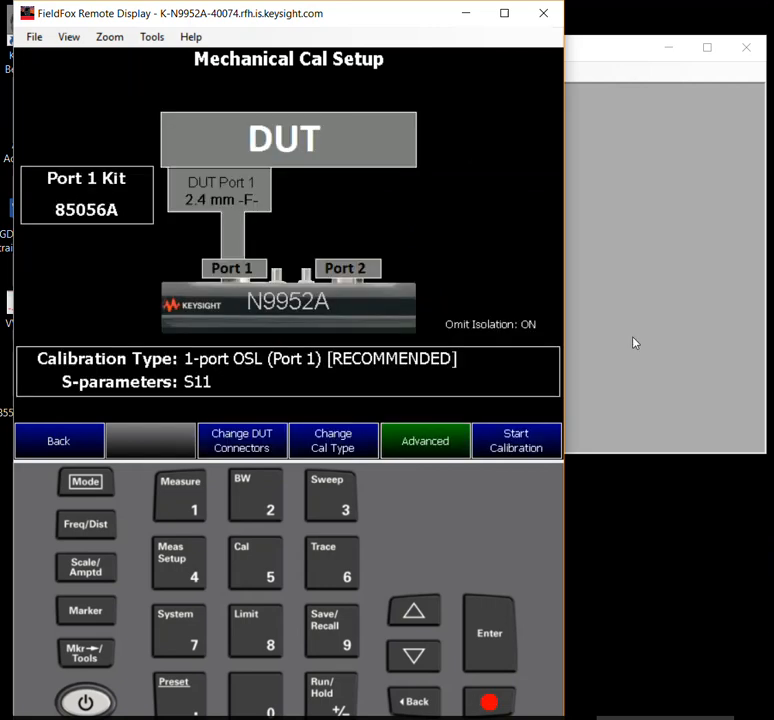